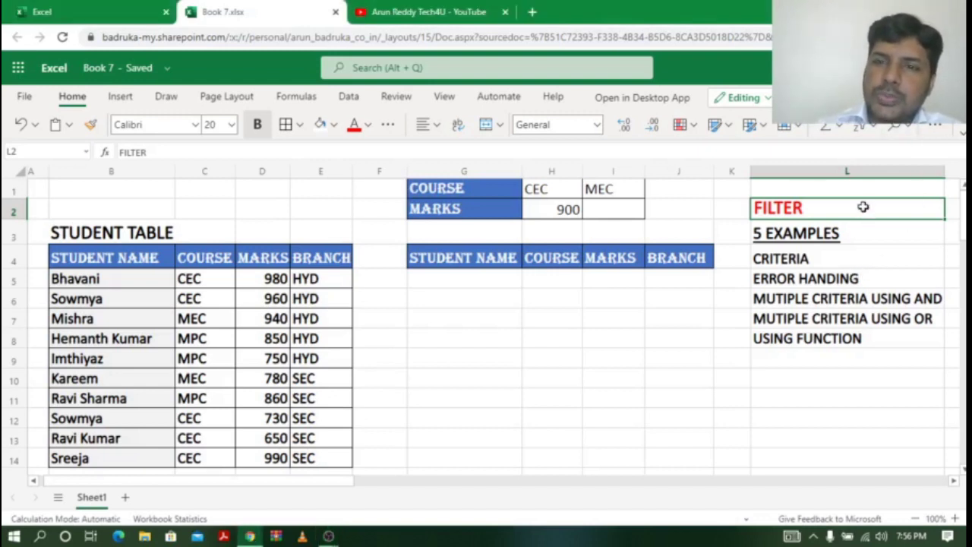
Review the list of five FILTER examples in column L, then view the Excel playlists on the YouTube channel page.
{"action": "left_click", "coordinate": [858, 258]}
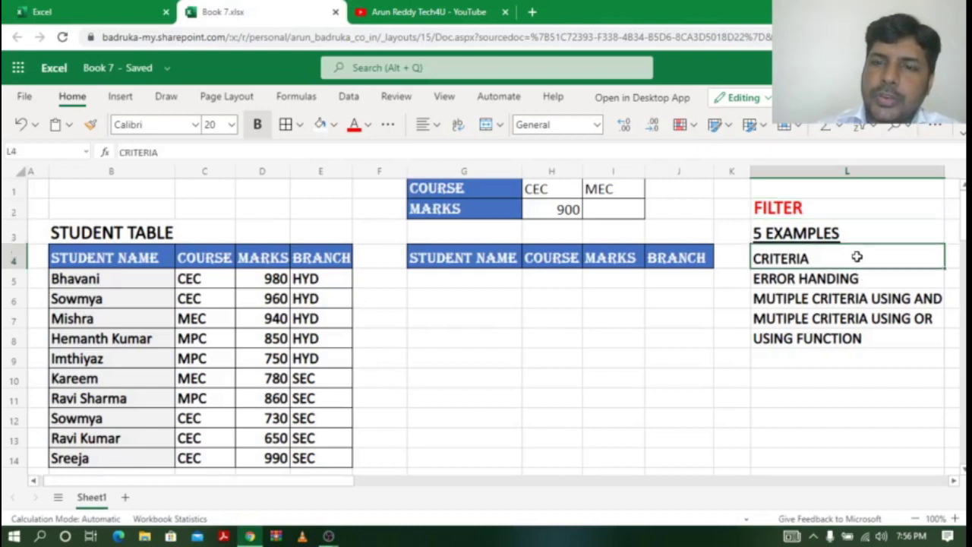
{"action": "left_click_drag", "start_coordinate": [862, 278], "coordinate": [864, 334]}
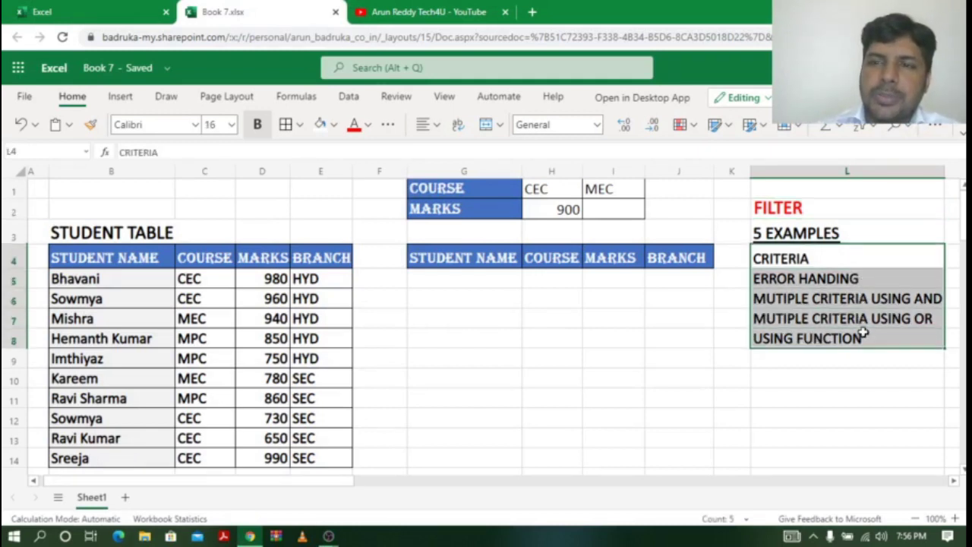
{"action": "left_click", "coordinate": [448, 13]}
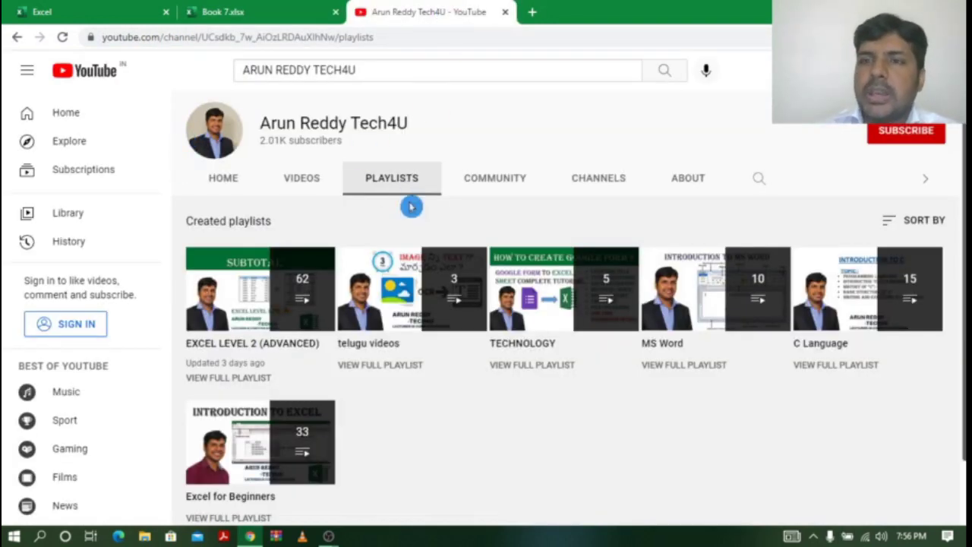
{"action": "mouse_move", "coordinate": [216, 466]}
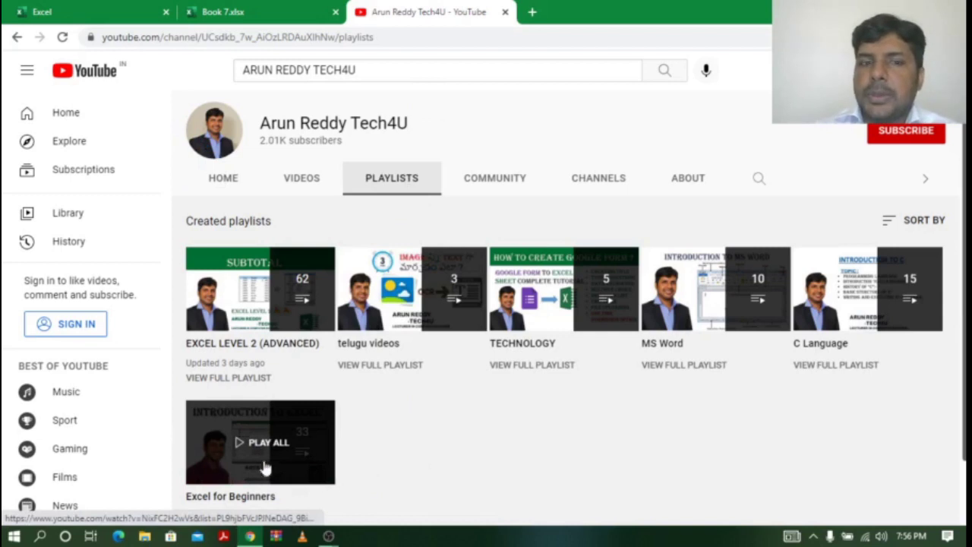
{"action": "mouse_move", "coordinate": [226, 340]}
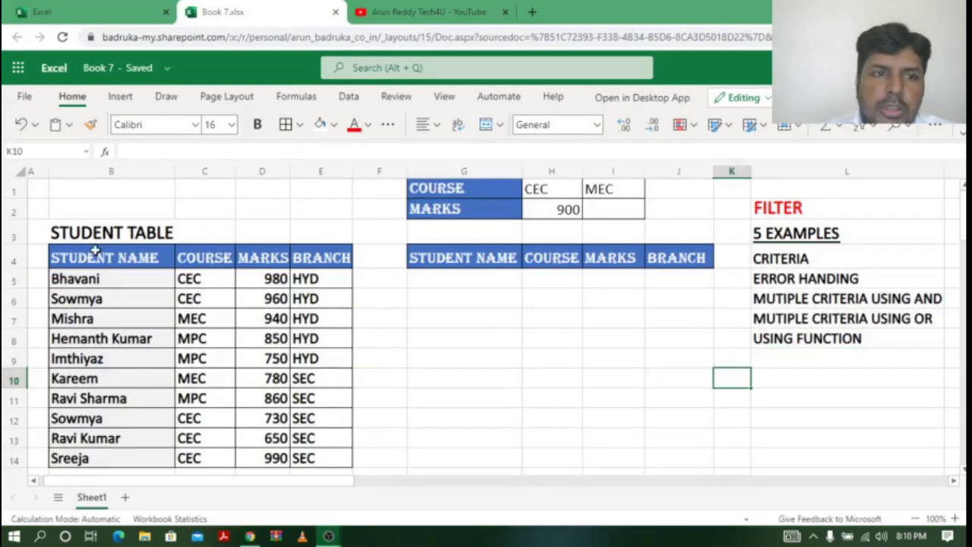
Examine the student table in B4:E14, its four columns, and the empty result area starting at G5.
{"action": "left_click_drag", "start_coordinate": [91, 254], "coordinate": [321, 461]}
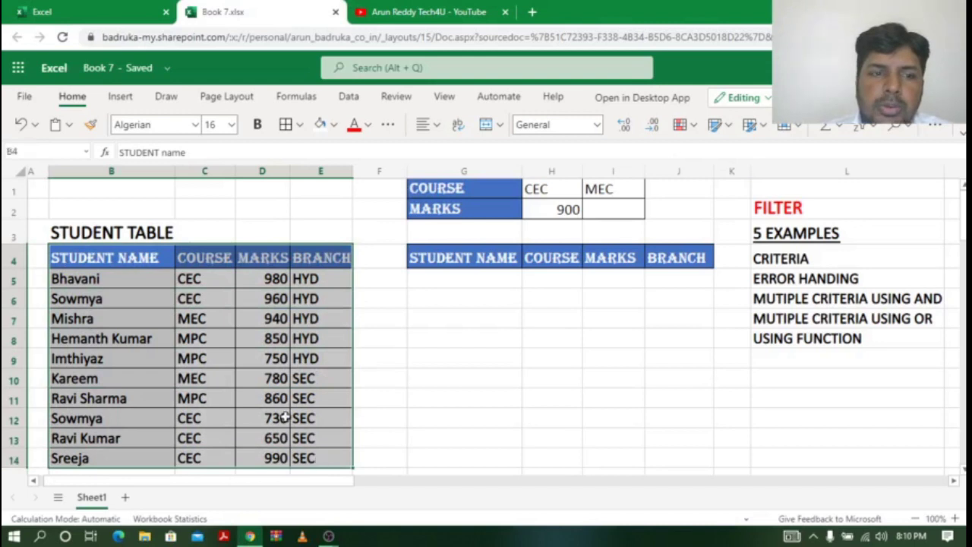
{"action": "left_click", "coordinate": [135, 174]}
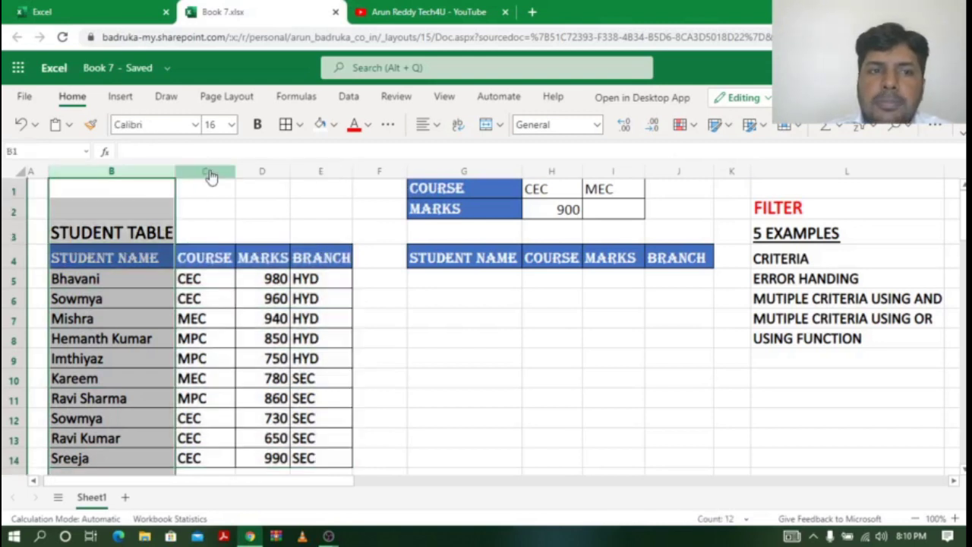
{"action": "left_click", "coordinate": [210, 173]}
{"action": "left_click", "coordinate": [264, 172]}
{"action": "left_click", "coordinate": [320, 173]}
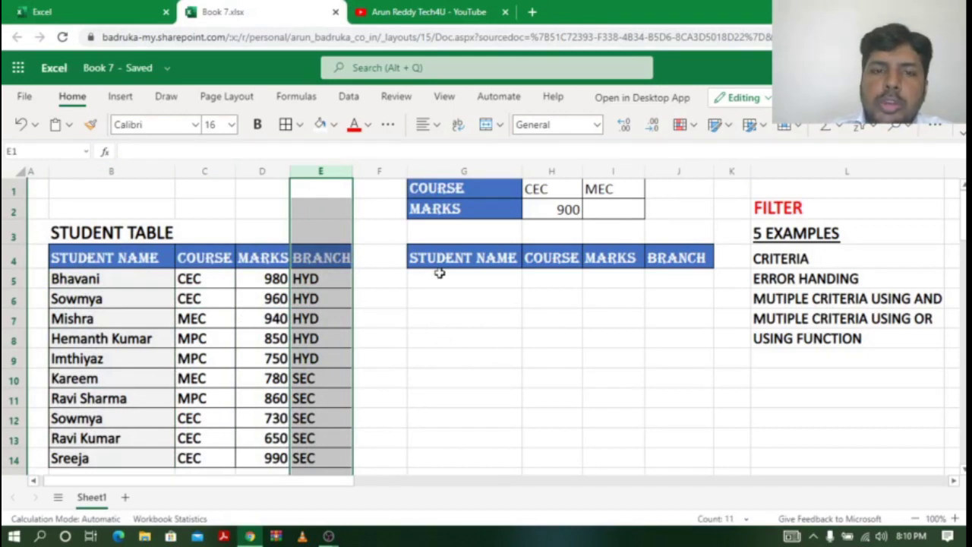
{"action": "left_click_drag", "start_coordinate": [441, 278], "coordinate": [549, 309]}
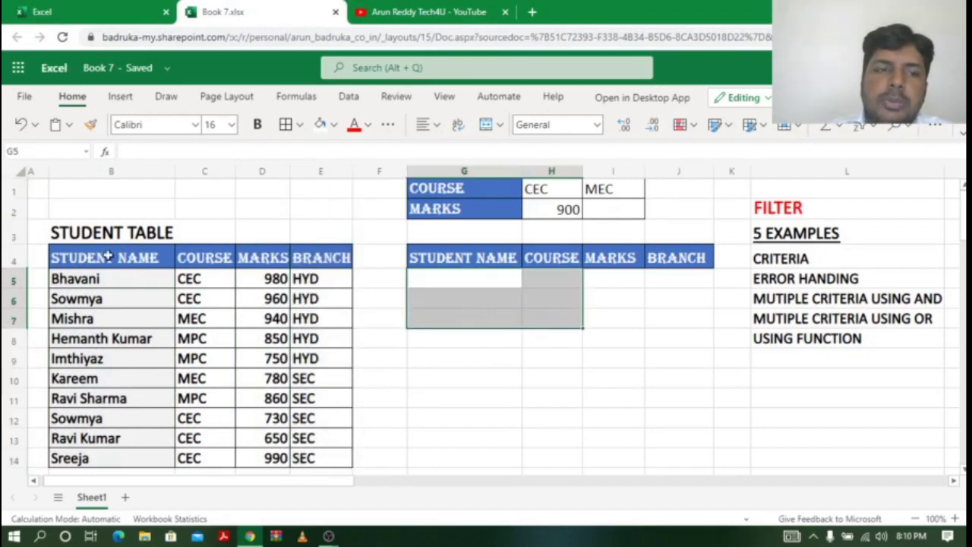
{"action": "left_click_drag", "start_coordinate": [104, 256], "coordinate": [336, 453]}
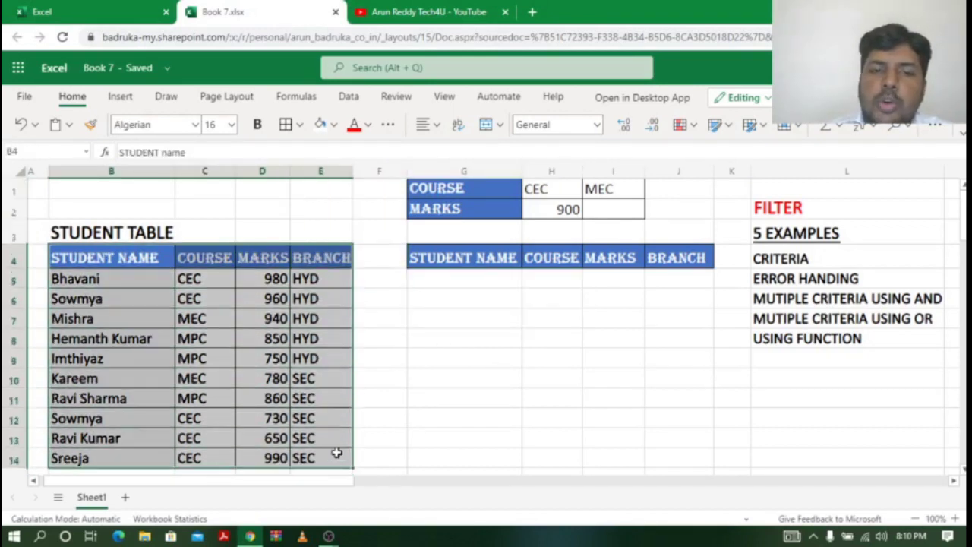
{"action": "left_click", "coordinate": [492, 280]}
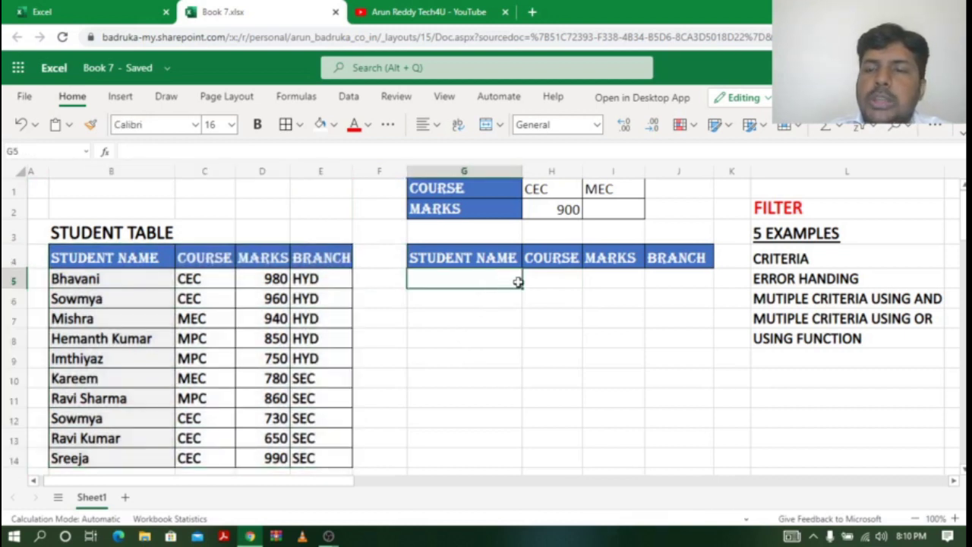
Review the FILTER criteria example, the course criterion in H1, the records in B5:E14 and the output cell G5.
{"action": "left_click", "coordinate": [797, 212]}
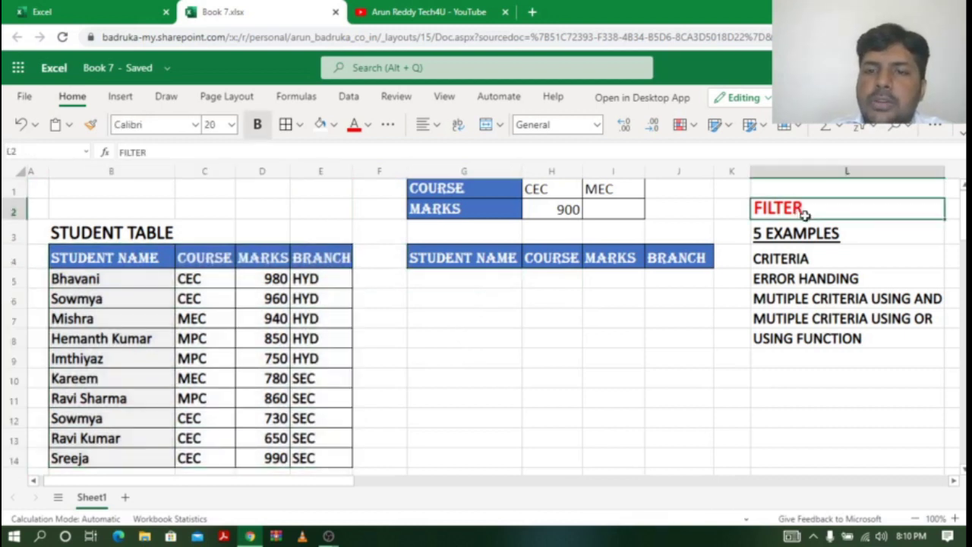
{"action": "left_click", "coordinate": [826, 261]}
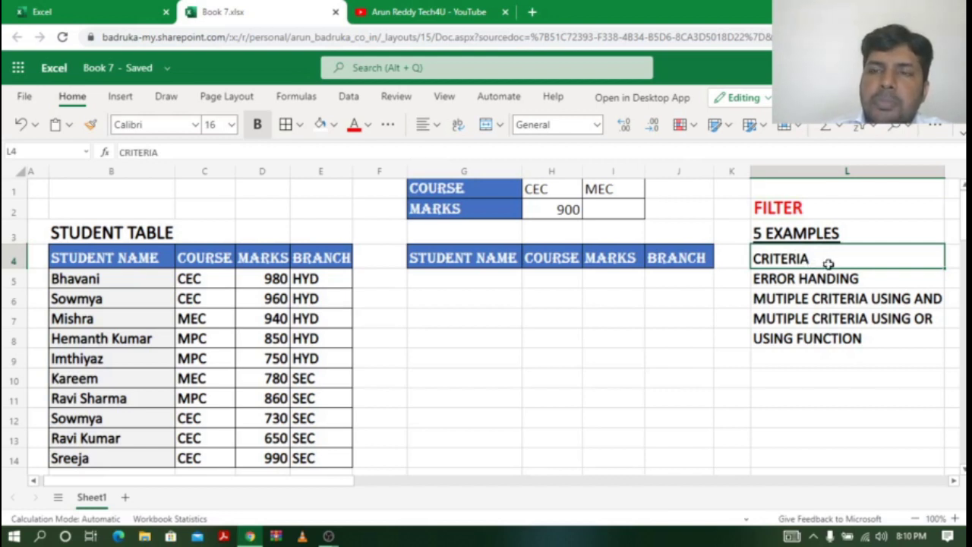
{"action": "left_click", "coordinate": [550, 190]}
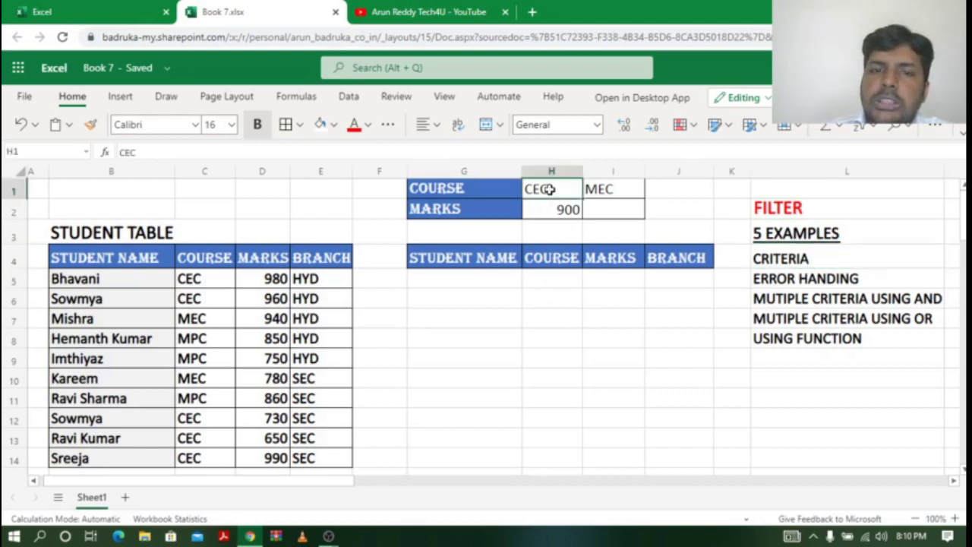
{"action": "left_click", "coordinate": [87, 281]}
{"action": "left_click_drag", "start_coordinate": [189, 291], "coordinate": [326, 457]}
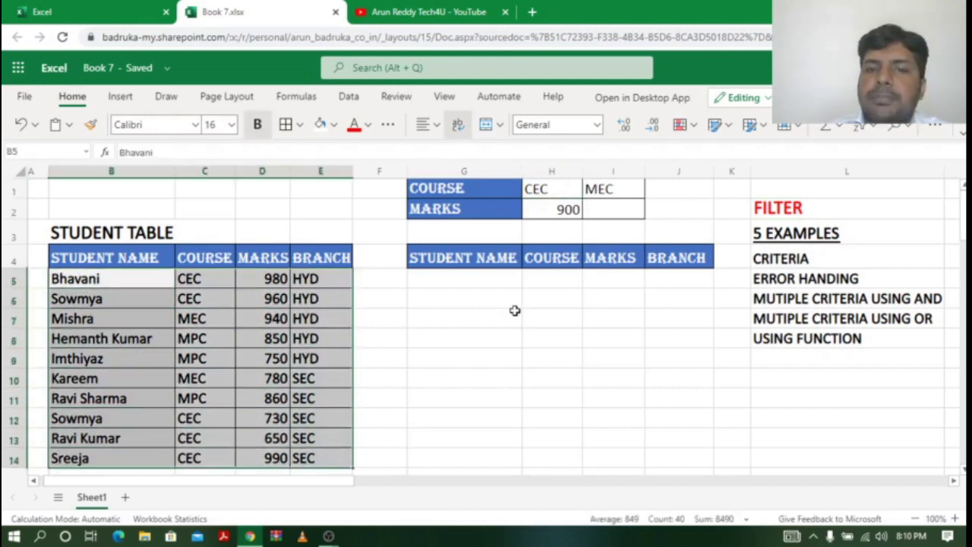
{"action": "left_click", "coordinate": [491, 280]}
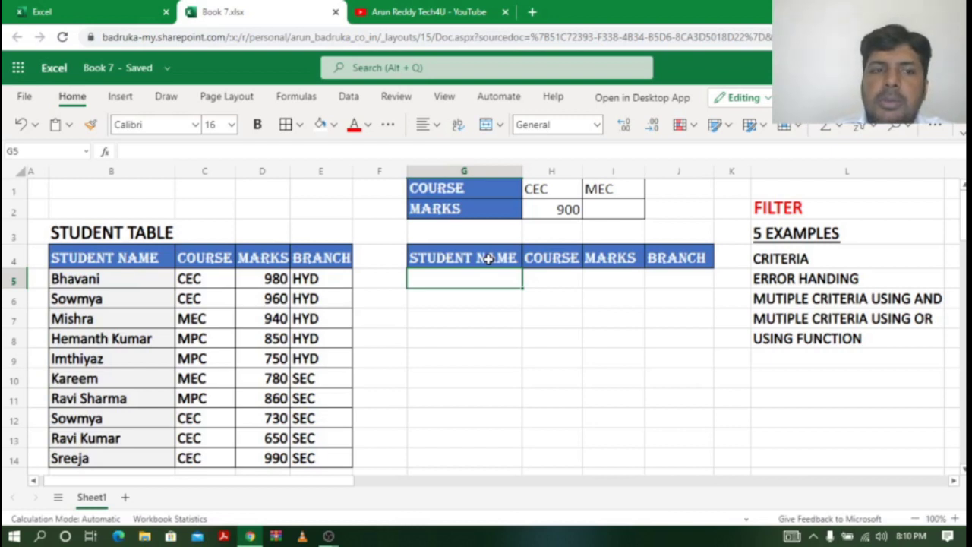
Compare the student name and course headers of the student table with the matching headers of the result table.
{"action": "left_click", "coordinate": [105, 259]}
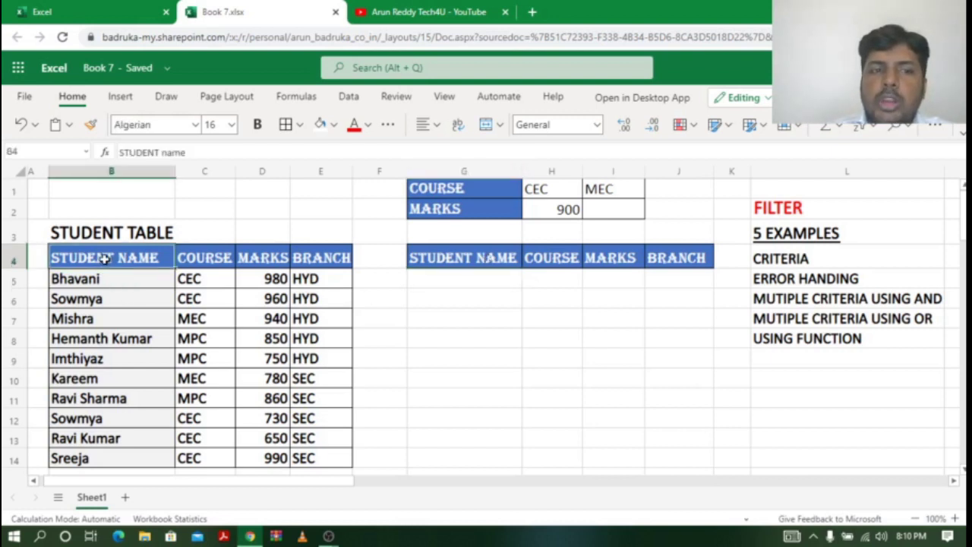
{"action": "left_click", "coordinate": [461, 259]}
{"action": "left_click", "coordinate": [202, 260]}
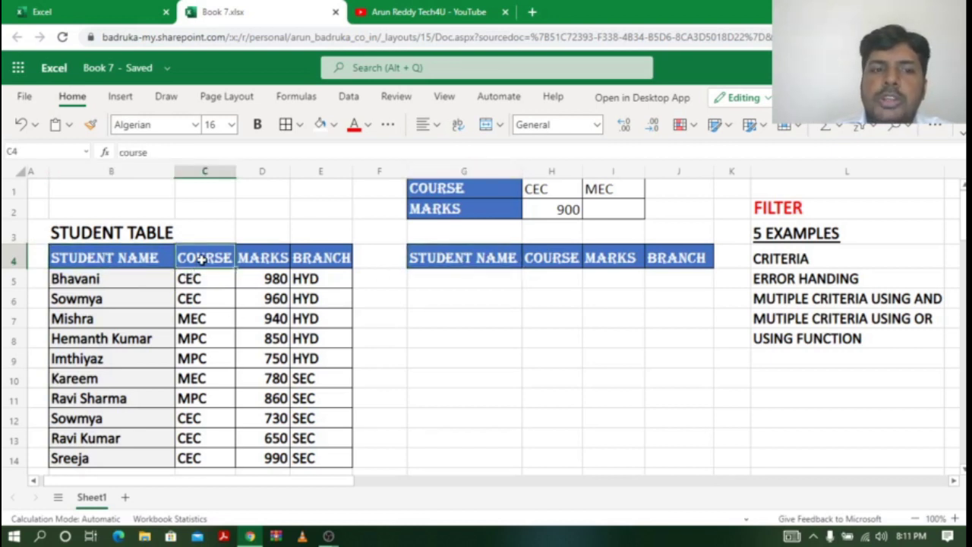
{"action": "left_click", "coordinate": [572, 259]}
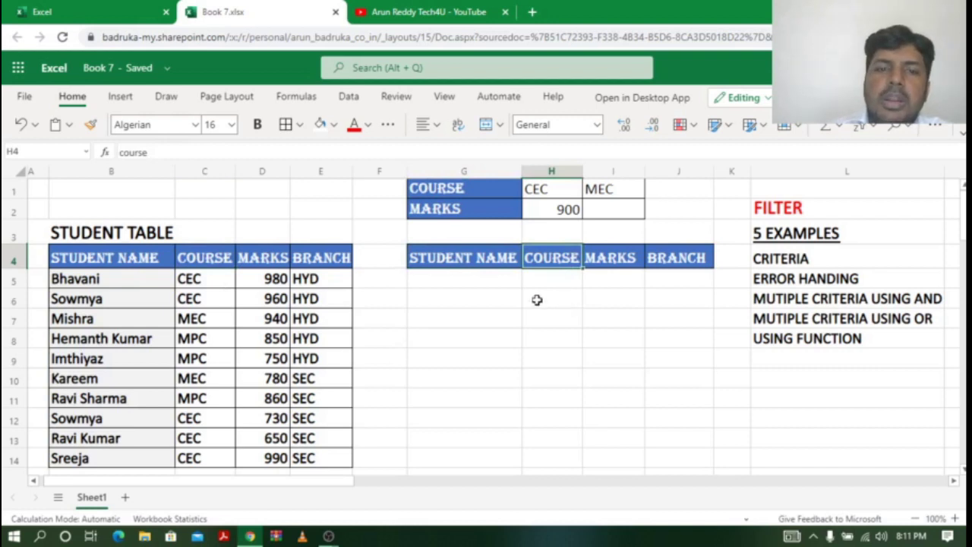
Enter =FILTER(B5:E14,C5:C14="CEC") in G5 to extract the CEC students, and check the returned records.
{"action": "left_click", "coordinate": [478, 283]}
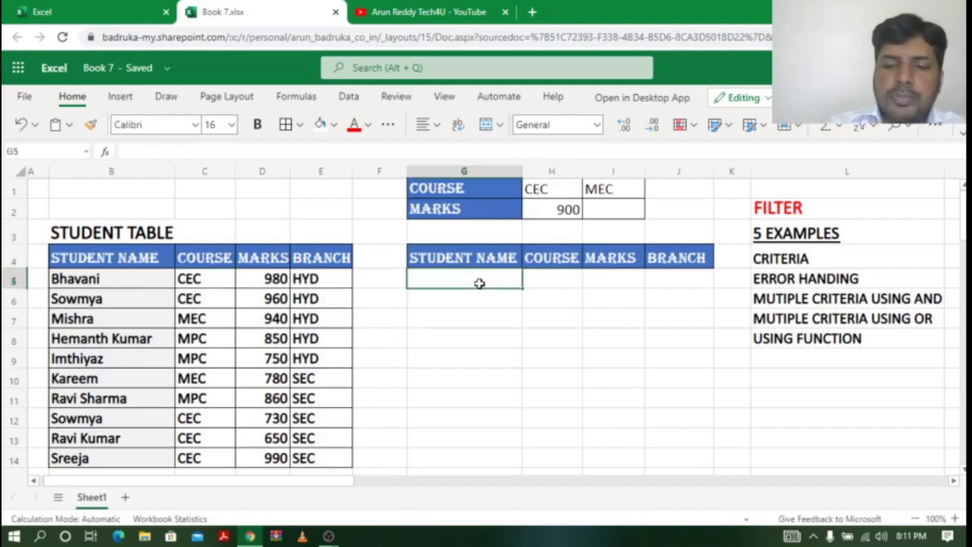
{"action": "type", "text": "=FIL"}
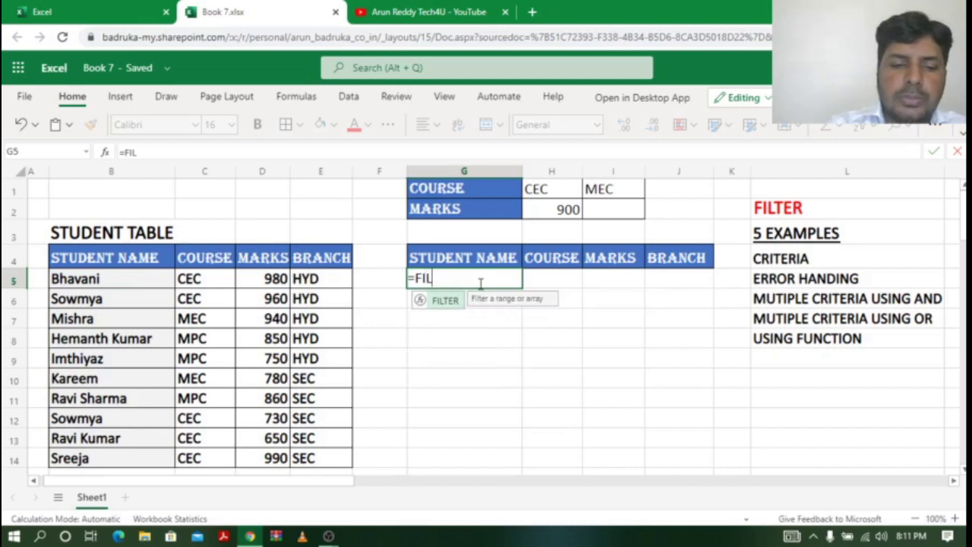
{"action": "type", "text": "TER("}
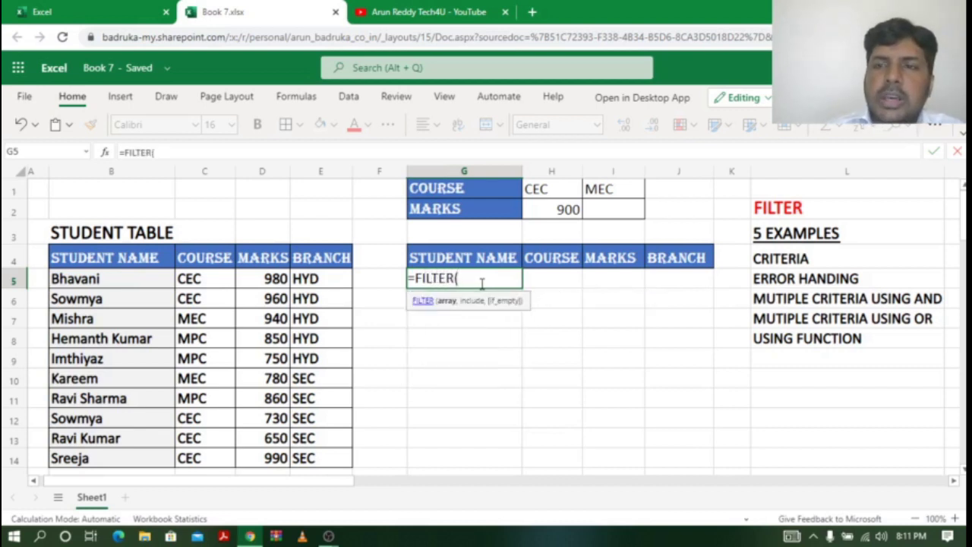
{"action": "left_click_drag", "start_coordinate": [65, 278], "coordinate": [321, 463]}
{"action": "type", "text": ","}
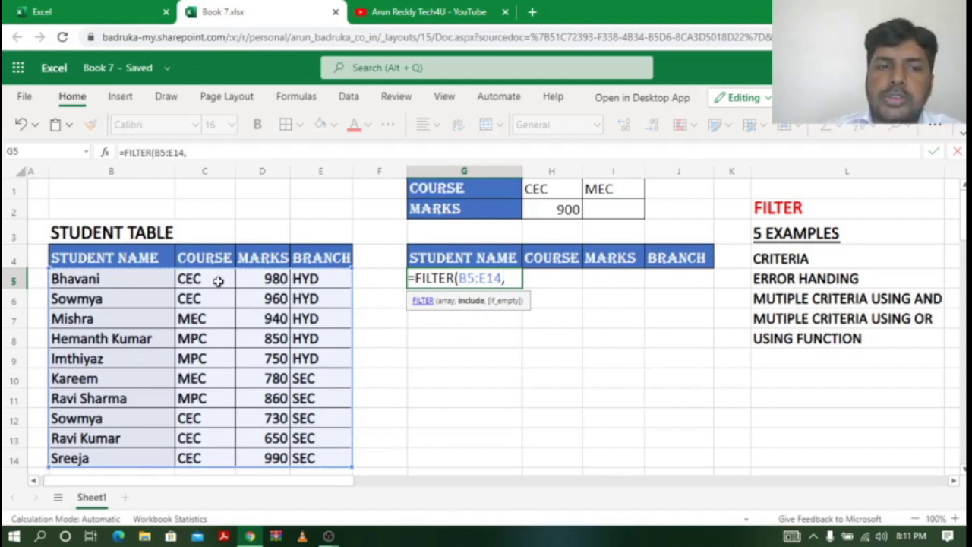
{"action": "left_click_drag", "start_coordinate": [218, 277], "coordinate": [206, 453]}
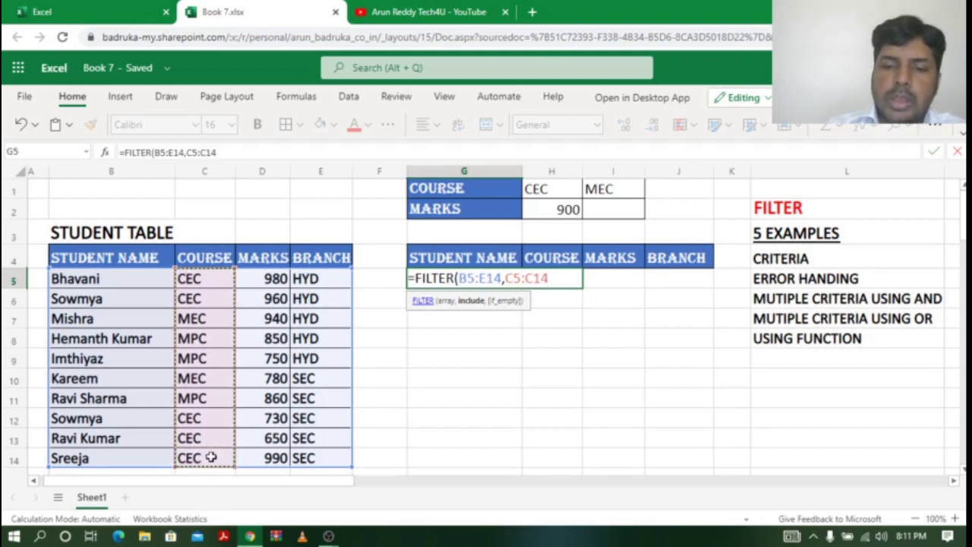
{"action": "type", "text": "=\""}
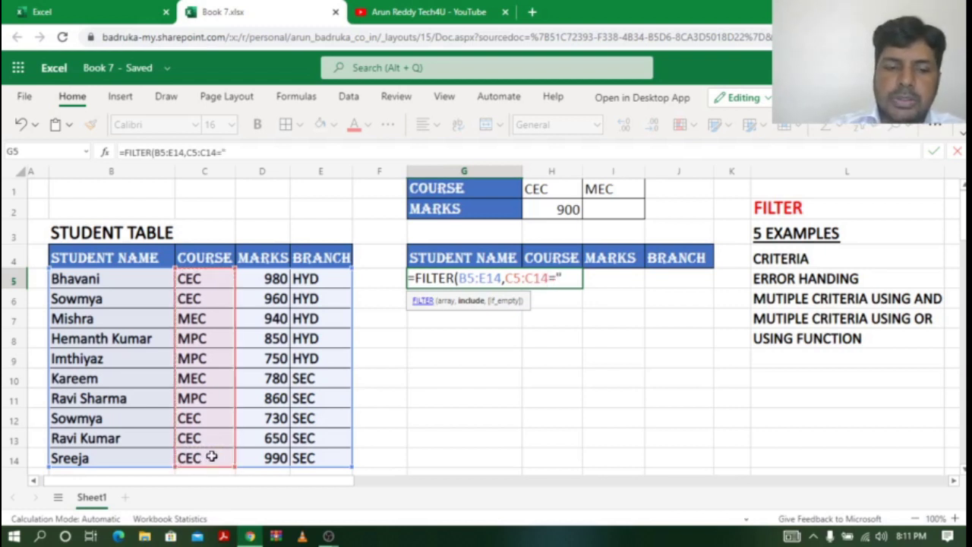
{"action": "type", "text": "CEC"}
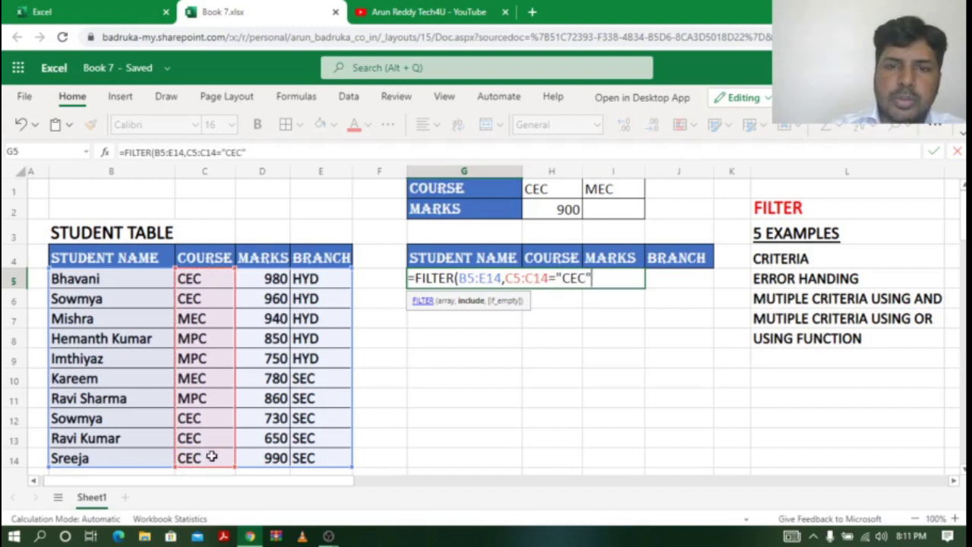
{"action": "type", "text": "\")"}
{"action": "key", "text": "Return"}
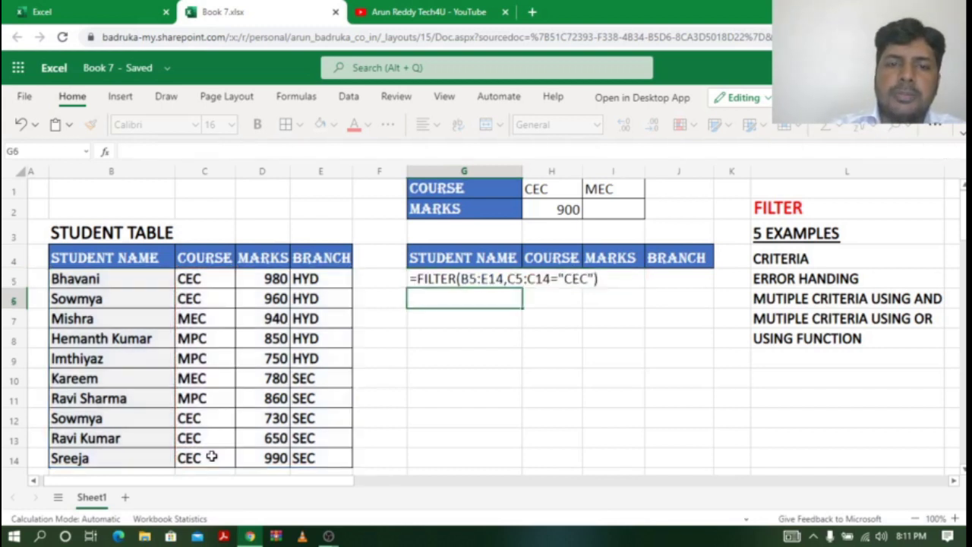
{"action": "left_click_drag", "start_coordinate": [481, 278], "coordinate": [672, 360]}
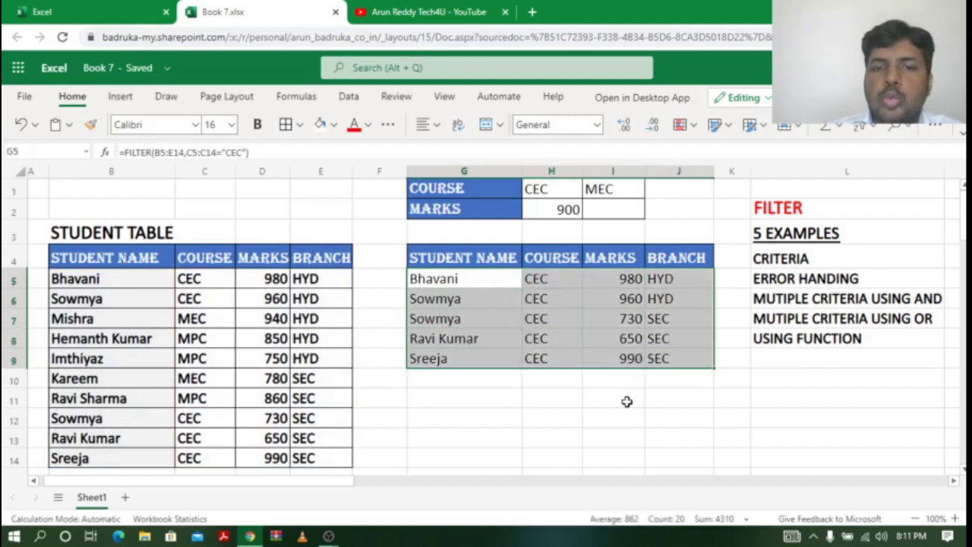
{"action": "left_click", "coordinate": [562, 282]}
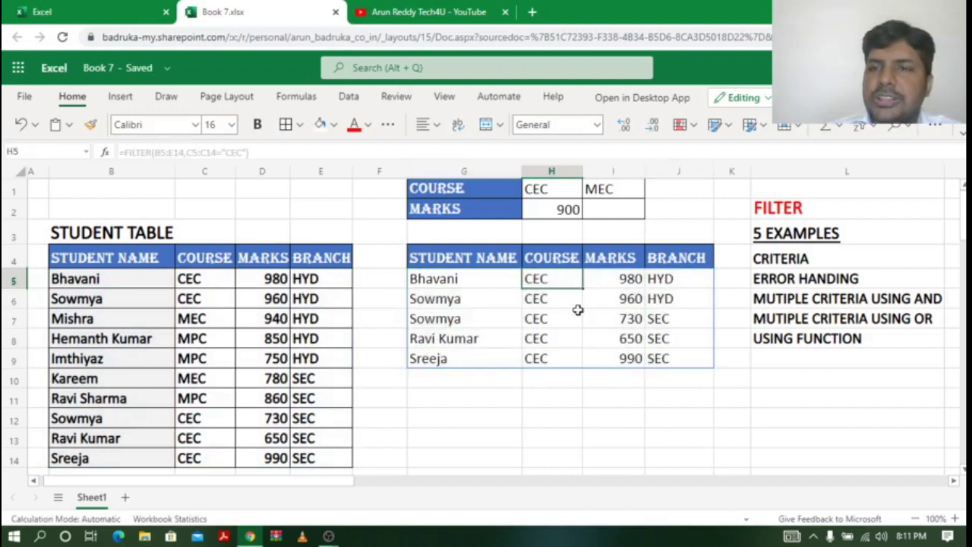
Replace the typed "CEC" criterion in the G5 formula with cell H1, making it =FILTER(B5:E14,C5:C14=H1).
{"action": "left_click", "coordinate": [453, 278]}
{"action": "double_click", "coordinate": [453, 279]}
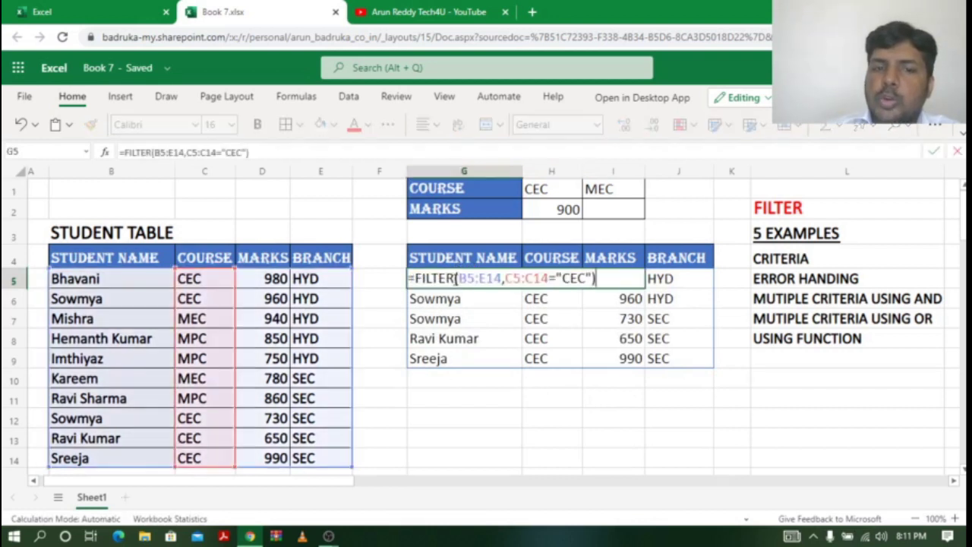
{"action": "left_click", "coordinate": [592, 278]}
{"action": "key", "text": "BackSpace"}
{"action": "key", "text": "BackSpace"}
{"action": "key", "text": "BackSpace"}
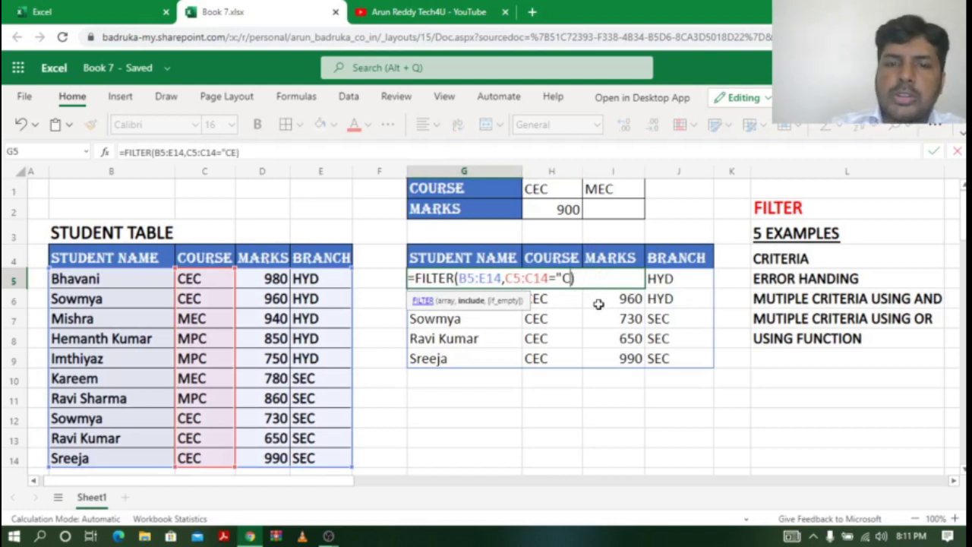
{"action": "key", "text": "BackSpace"}
{"action": "key", "text": "Delete"}
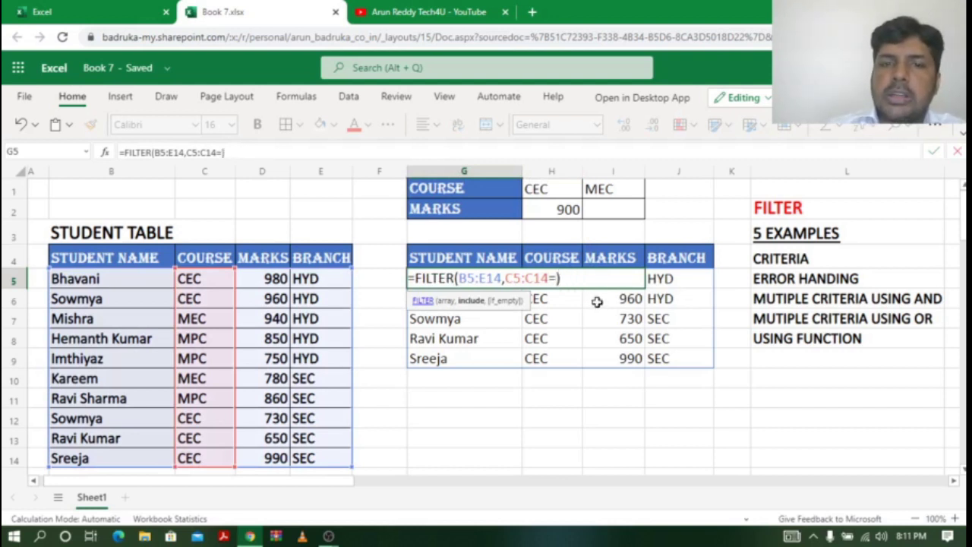
{"action": "left_click", "coordinate": [556, 190]}
{"action": "key", "text": "Return"}
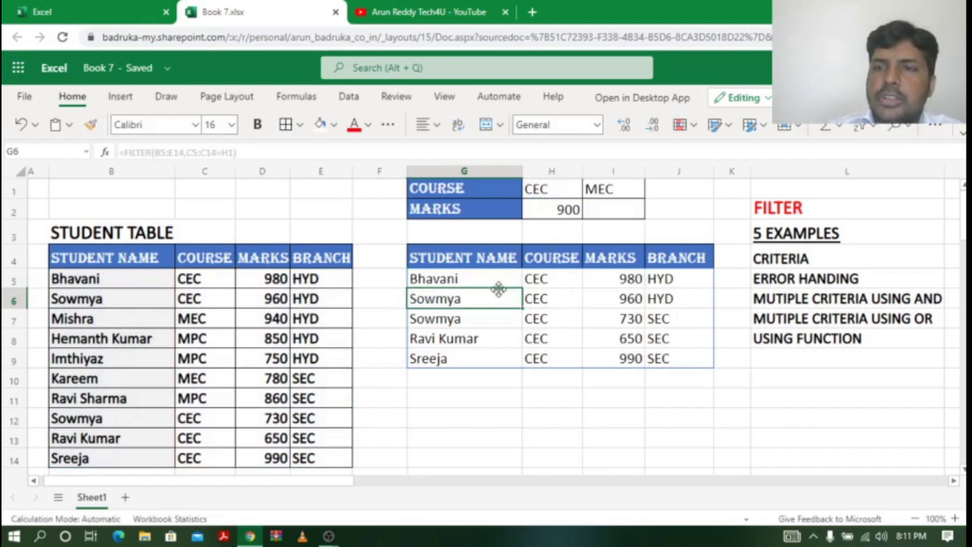
Test the FILTER formula by setting the course criterion in H1 to MEC and to MPC, checking the returned records.
{"action": "left_click", "coordinate": [560, 191]}
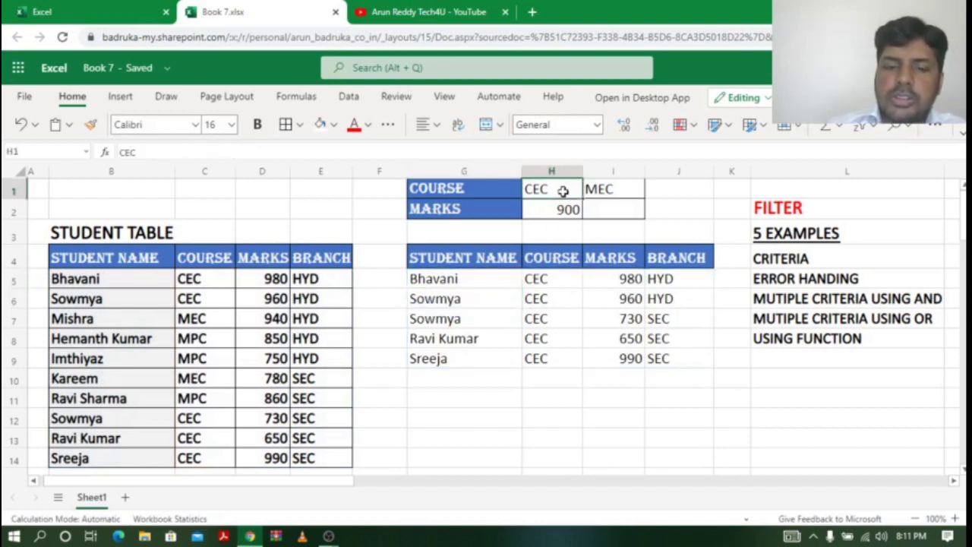
{"action": "type", "text": "MEC"}
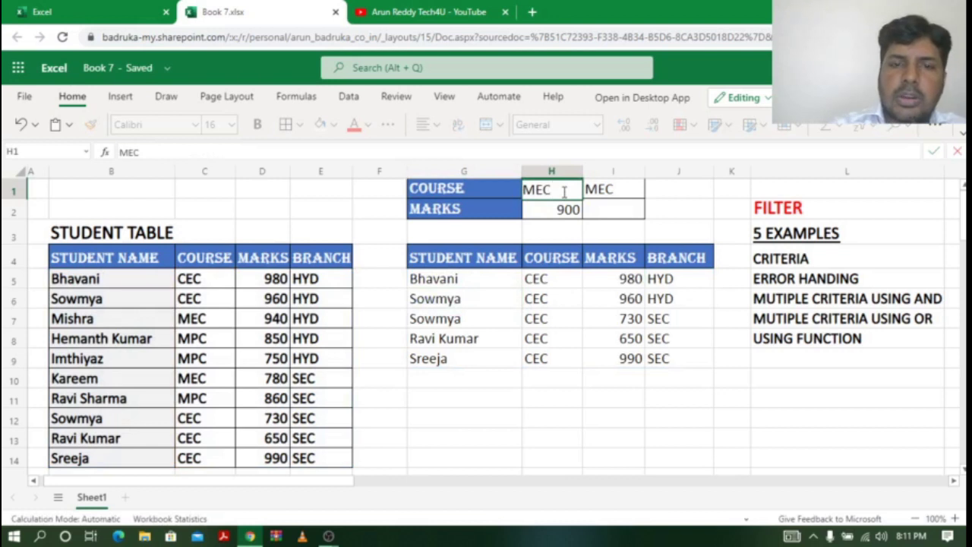
{"action": "key", "text": "Return"}
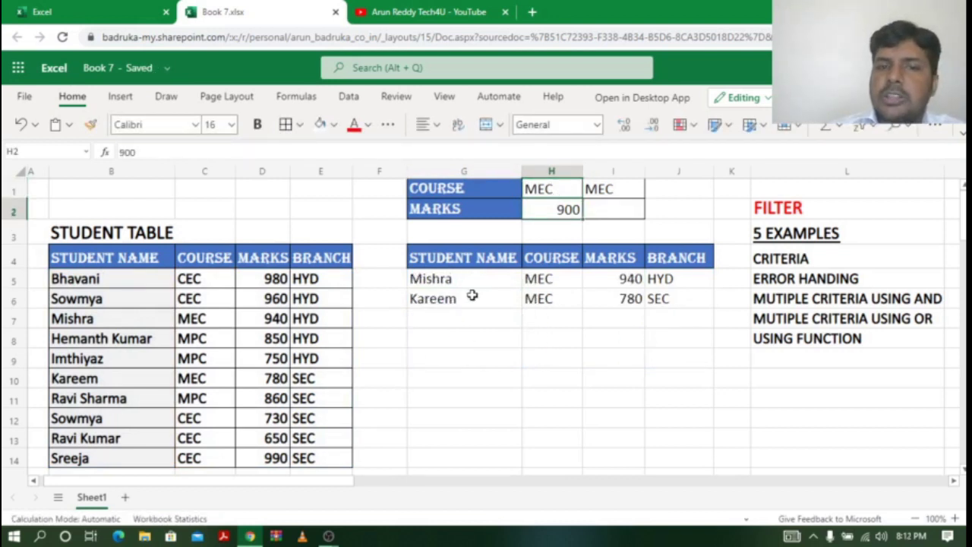
{"action": "left_click", "coordinate": [553, 190]}
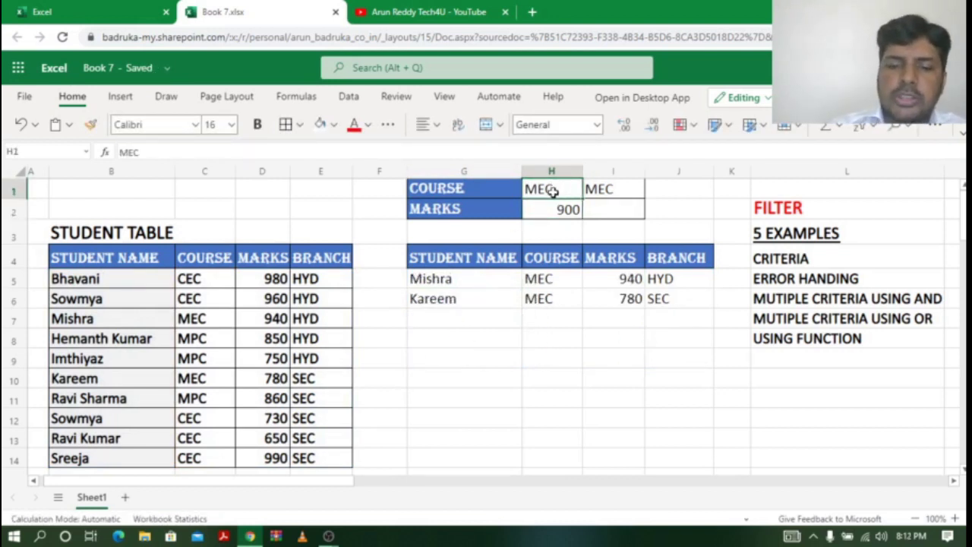
{"action": "type", "text": "MPV"}
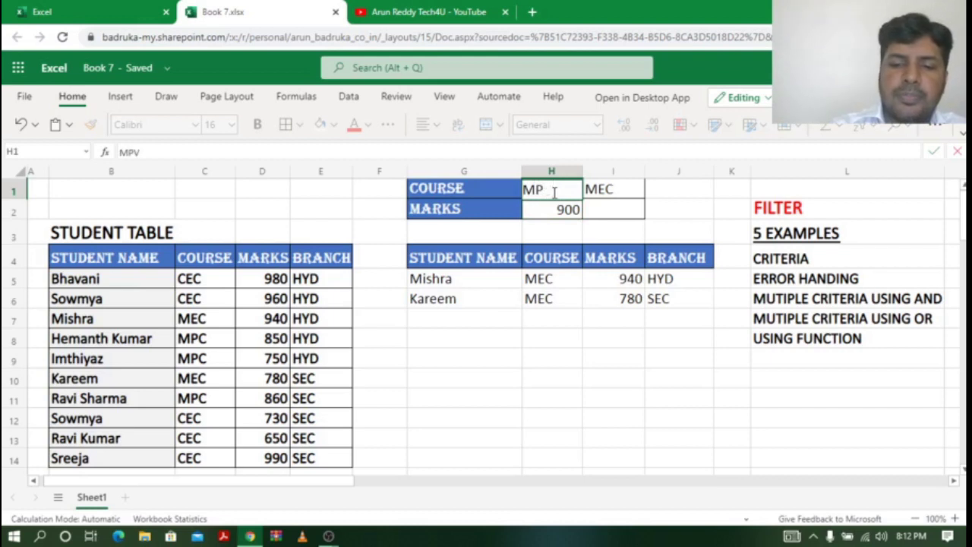
{"action": "key", "text": "Return"}
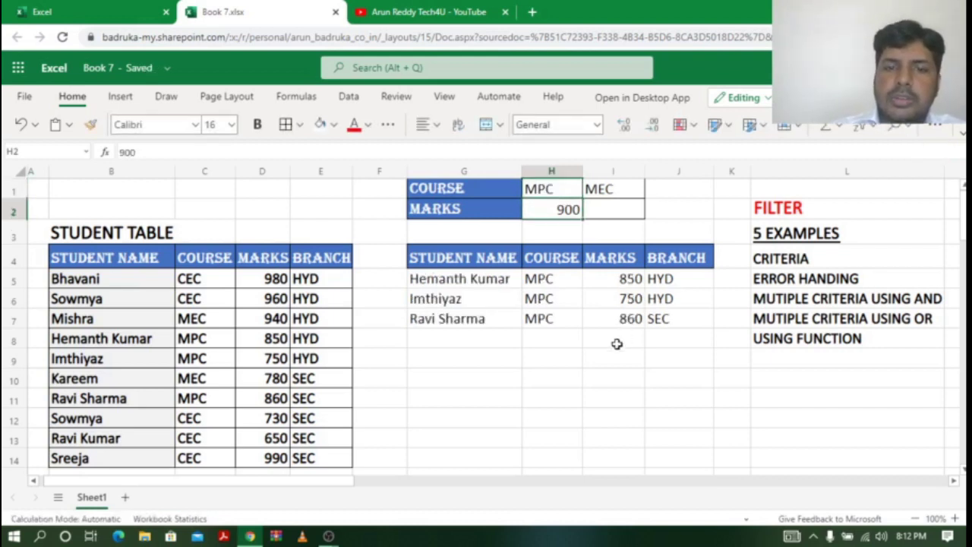
{"action": "left_click_drag", "start_coordinate": [475, 280], "coordinate": [666, 319]}
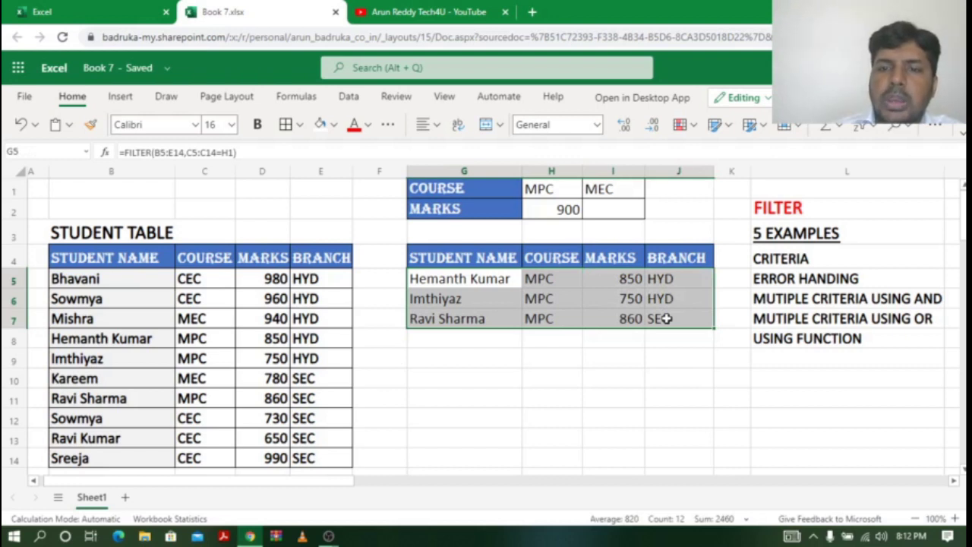
For the error handling example, set the course criterion in H1 to HEC and inspect the output in G5.
{"action": "left_click", "coordinate": [807, 279]}
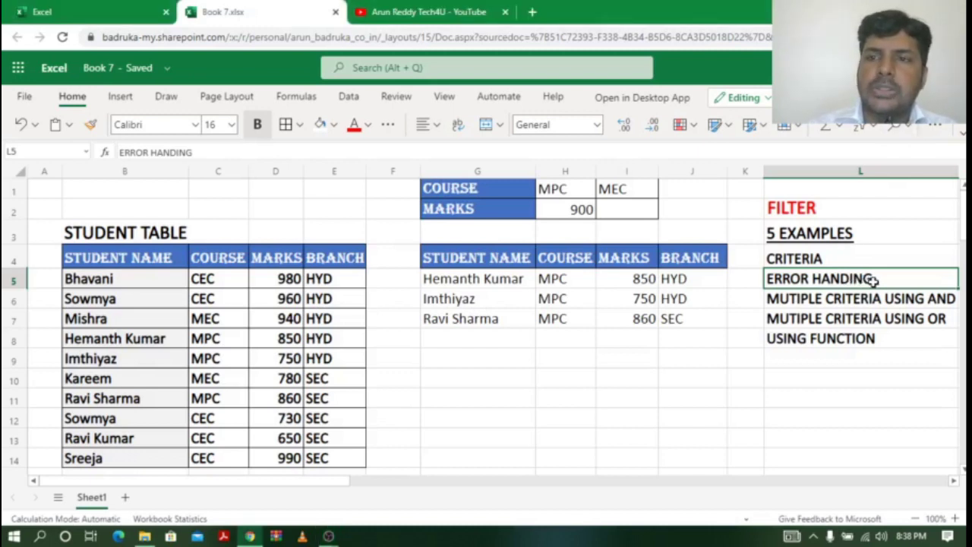
{"action": "left_click", "coordinate": [571, 189]}
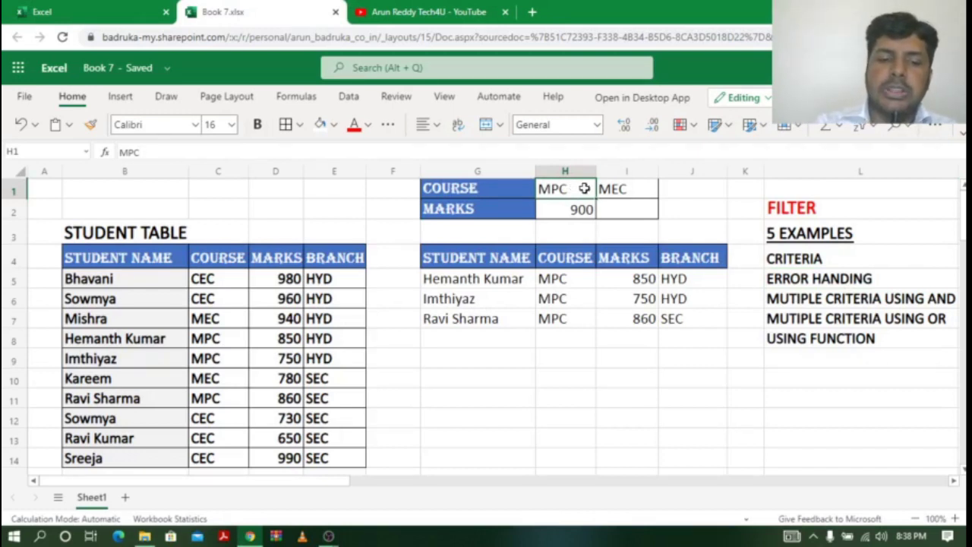
{"action": "type", "text": "HEC"}
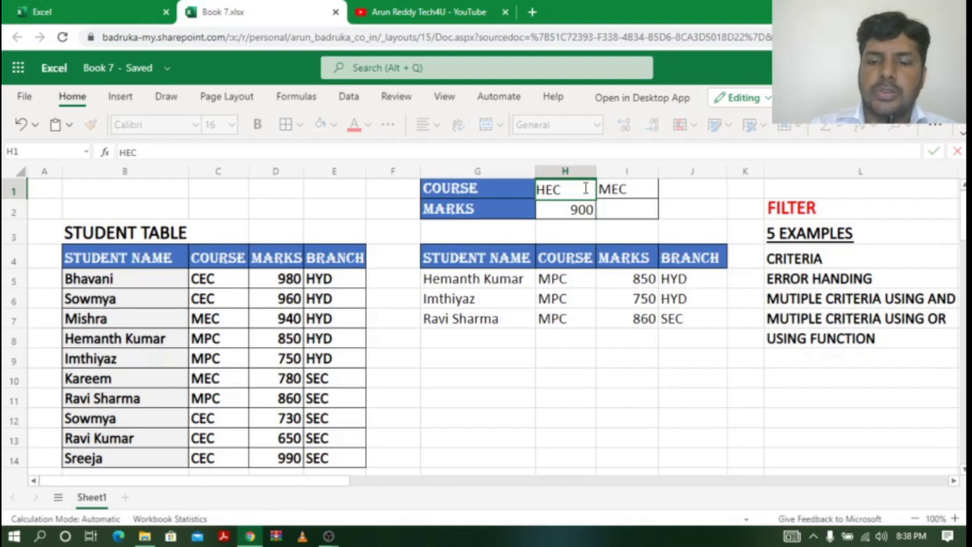
{"action": "key", "text": "Return"}
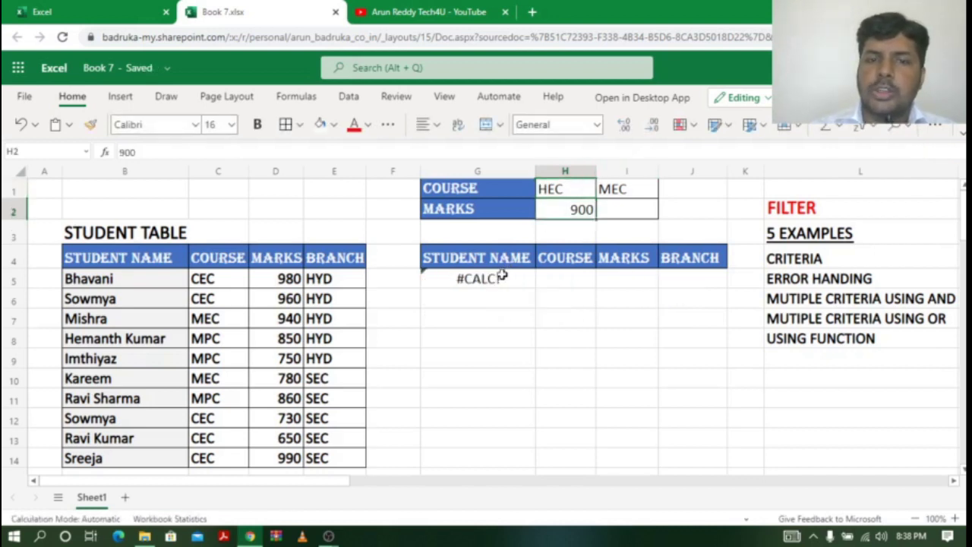
{"action": "left_click", "coordinate": [503, 278]}
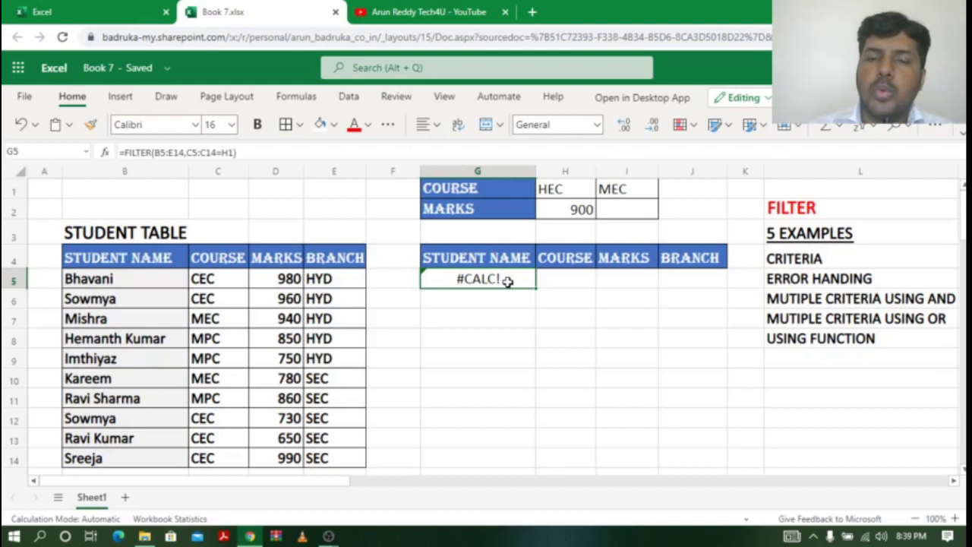
Add "NOT FOUND" as the if_empty argument of the G5 formula, making it =FILTER(B5:E14,C5:C14=H1,"NOT FOUND").
{"action": "double_click", "coordinate": [508, 279]}
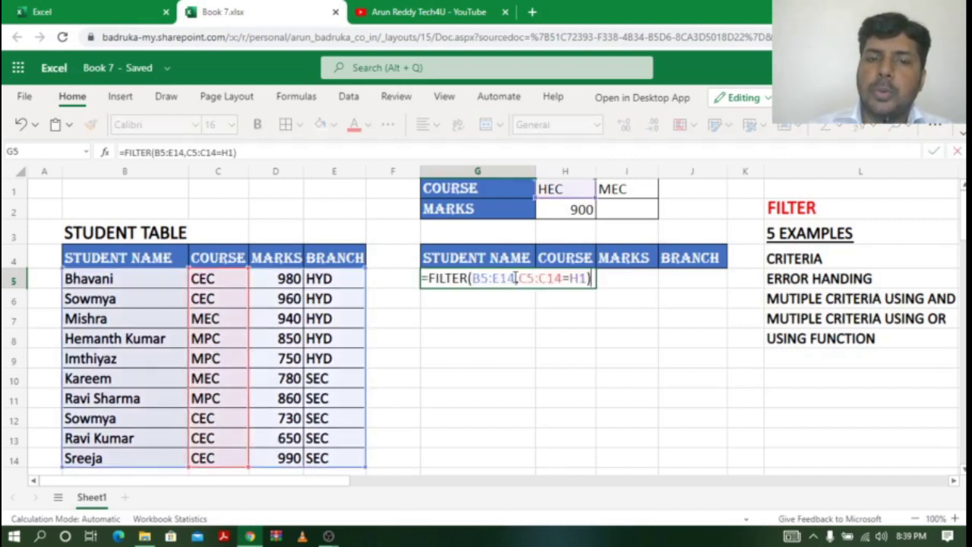
{"action": "left_click", "coordinate": [587, 278]}
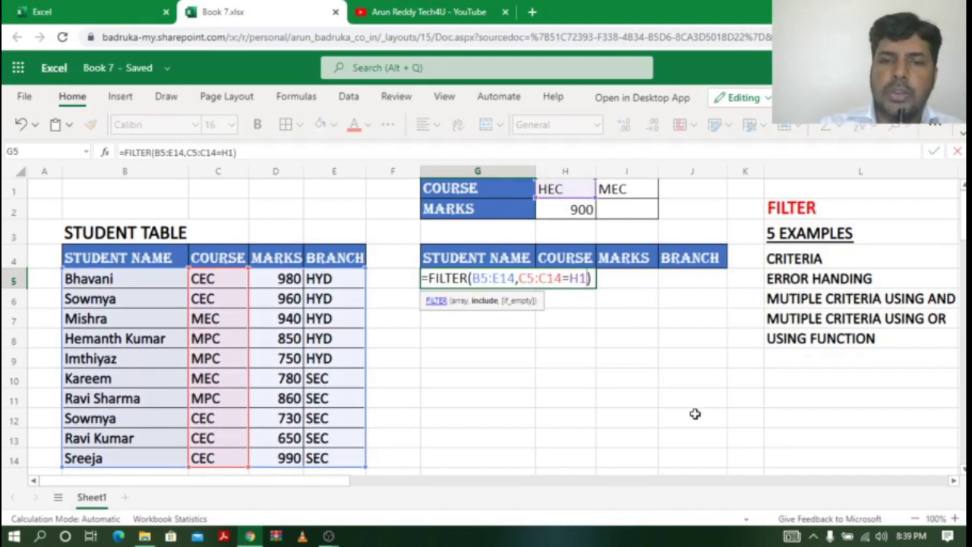
{"action": "type", "text": ","}
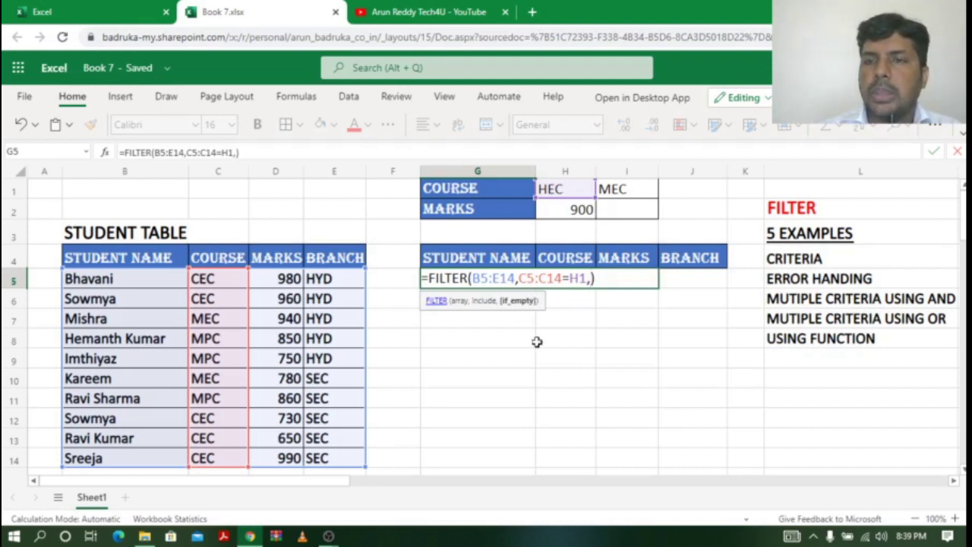
{"action": "type", "text": "\"NOT "}
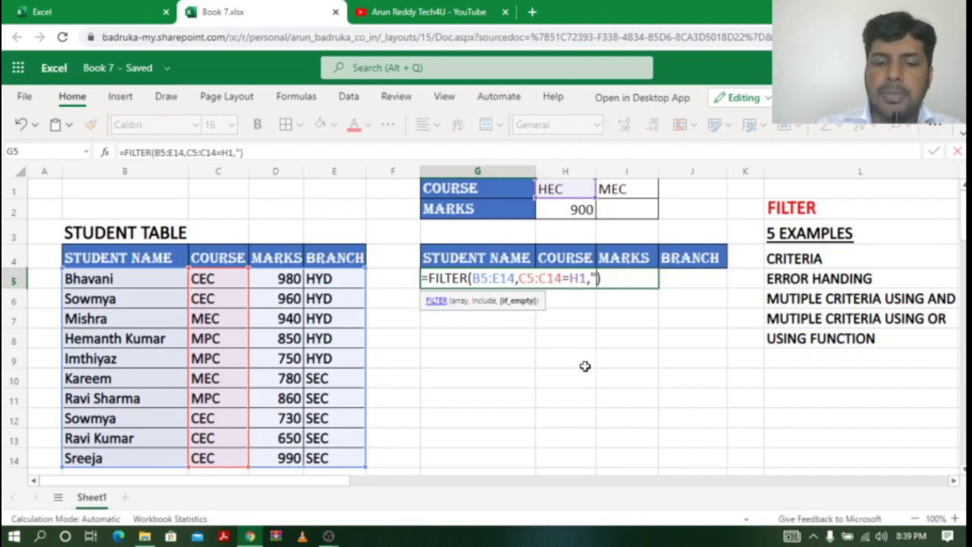
{"action": "type", "text": "FOUN"}
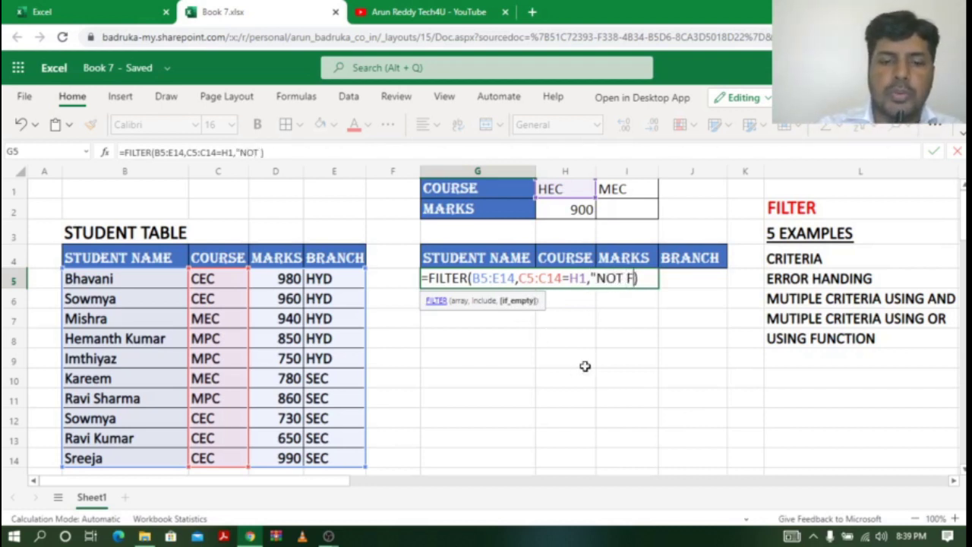
{"action": "type", "text": "D"}
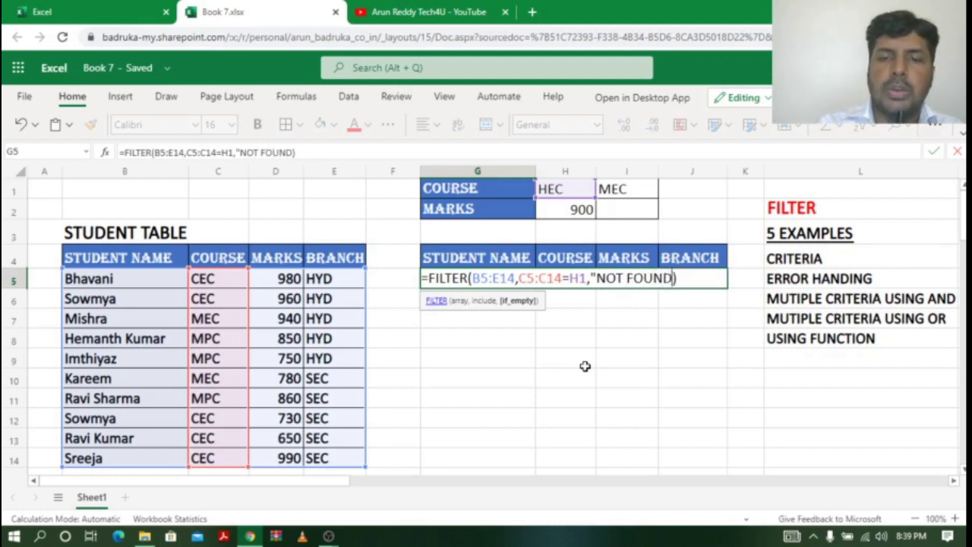
{"action": "type", "text": "\""}
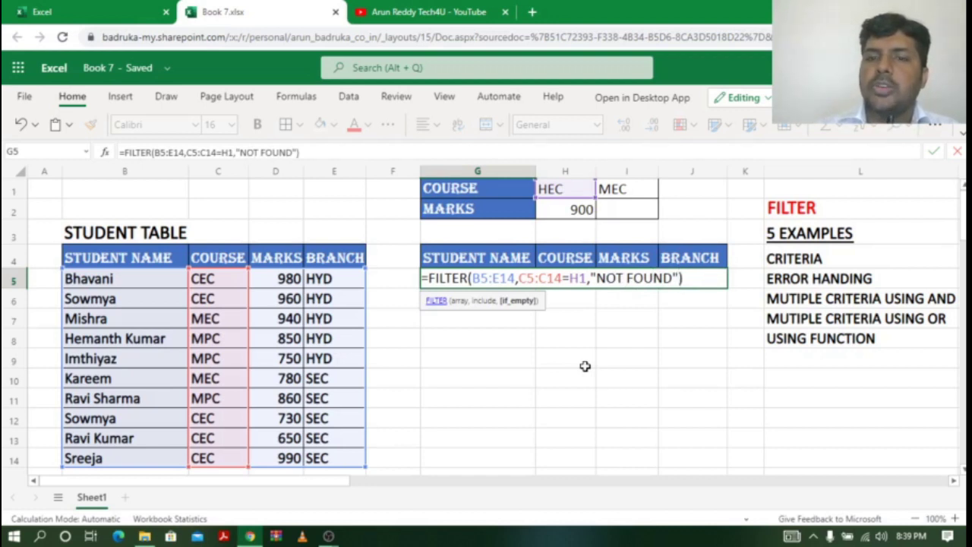
{"action": "key", "text": "Return"}
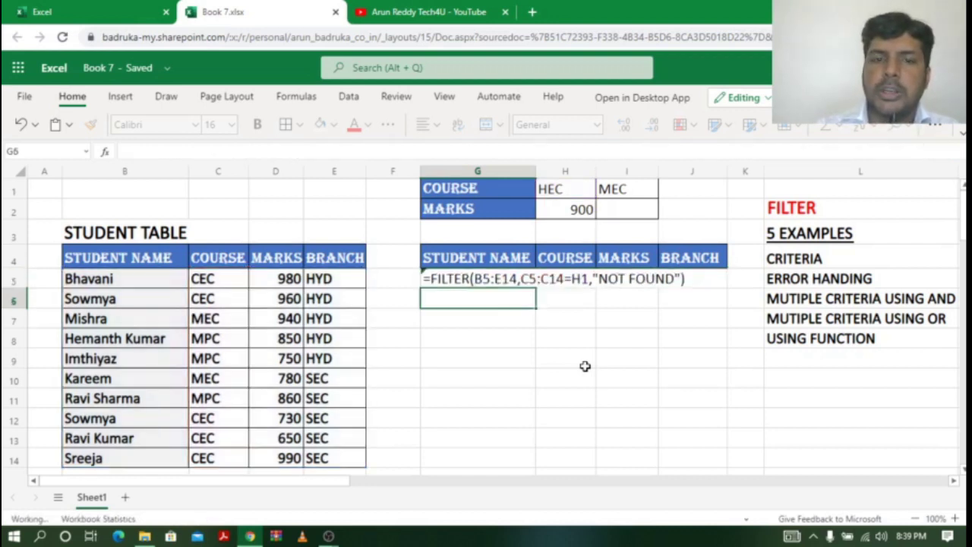
{"action": "left_click", "coordinate": [486, 283]}
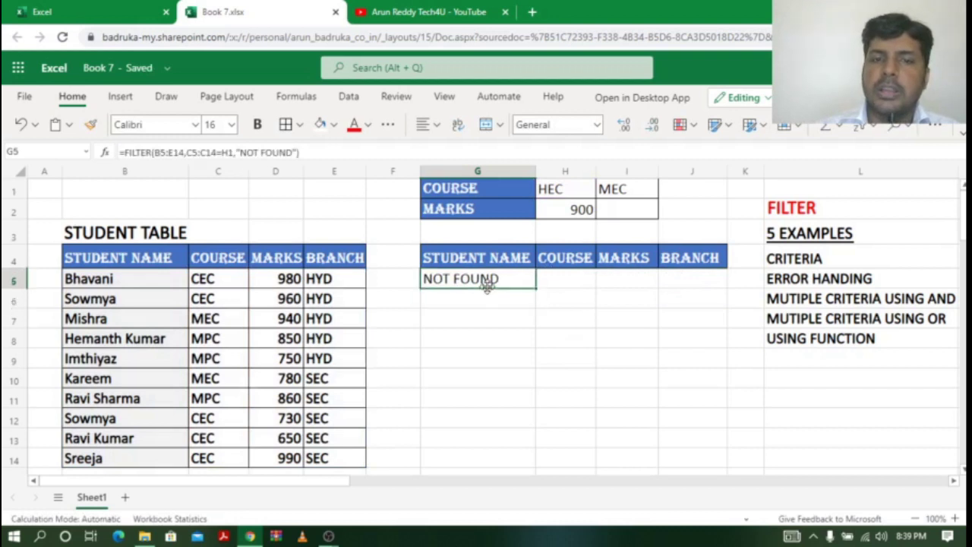
Test the error handling by setting the course criterion in H1 to MPC and back to HEC, checking the output in G5.
{"action": "left_click", "coordinate": [570, 194]}
{"action": "type", "text": "MPC"}
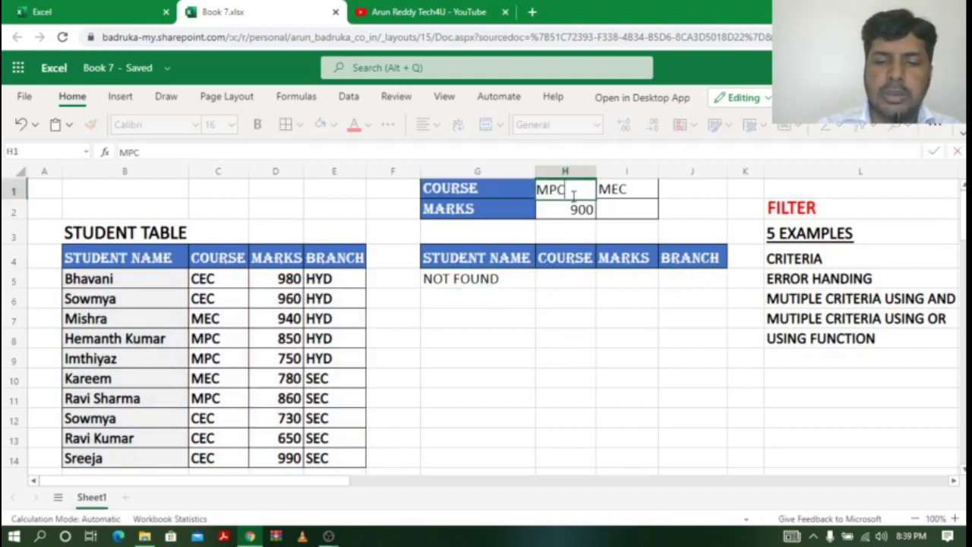
{"action": "key", "text": "Return"}
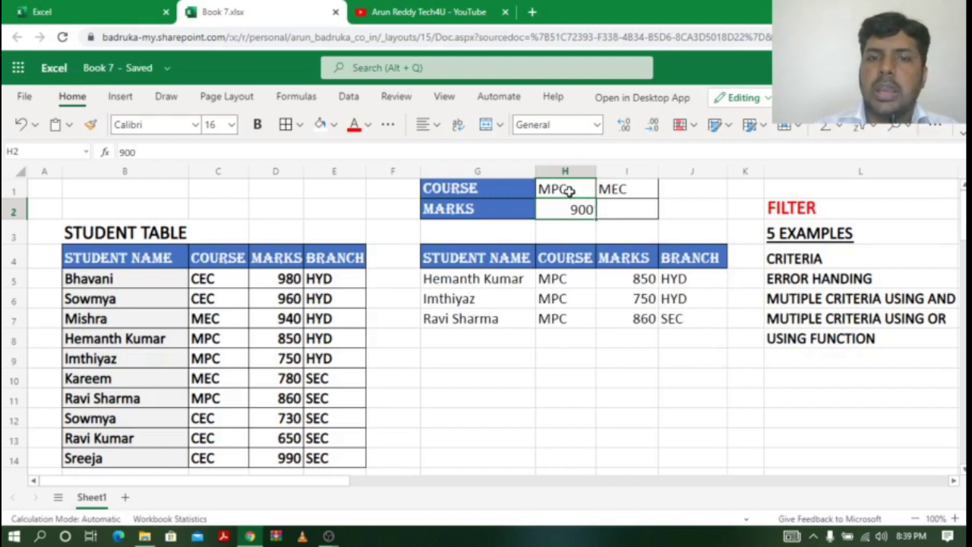
{"action": "left_click", "coordinate": [571, 188]}
{"action": "type", "text": "HEC"}
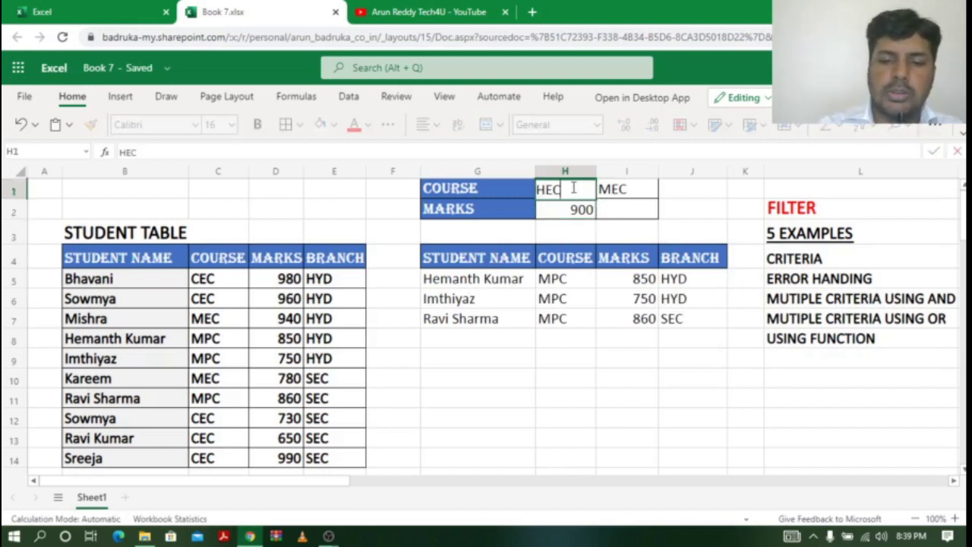
{"action": "key", "text": "Return"}
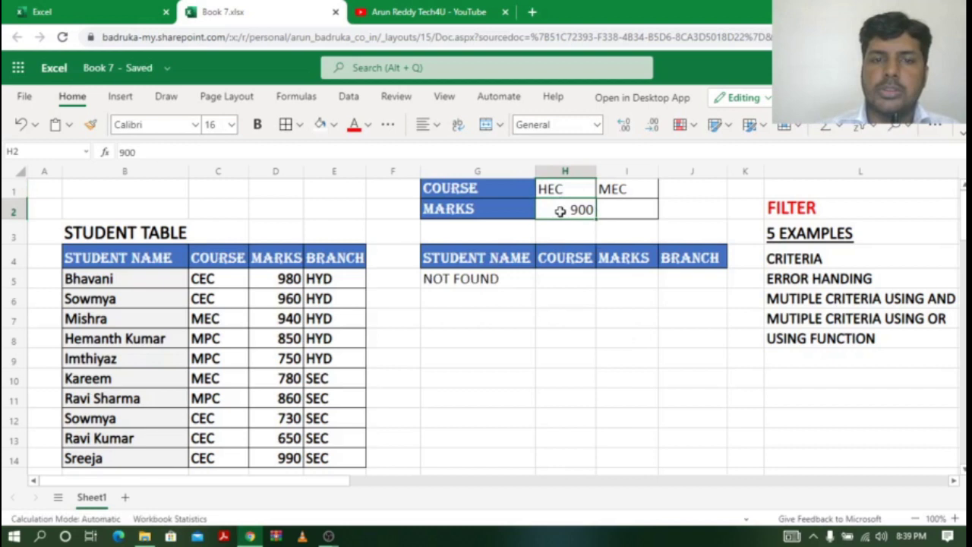
{"action": "left_click", "coordinate": [484, 279]}
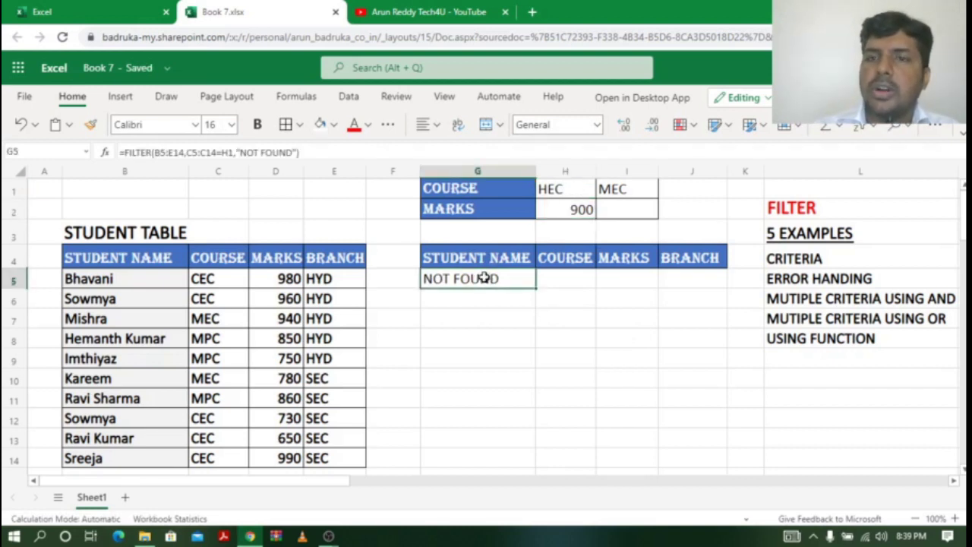
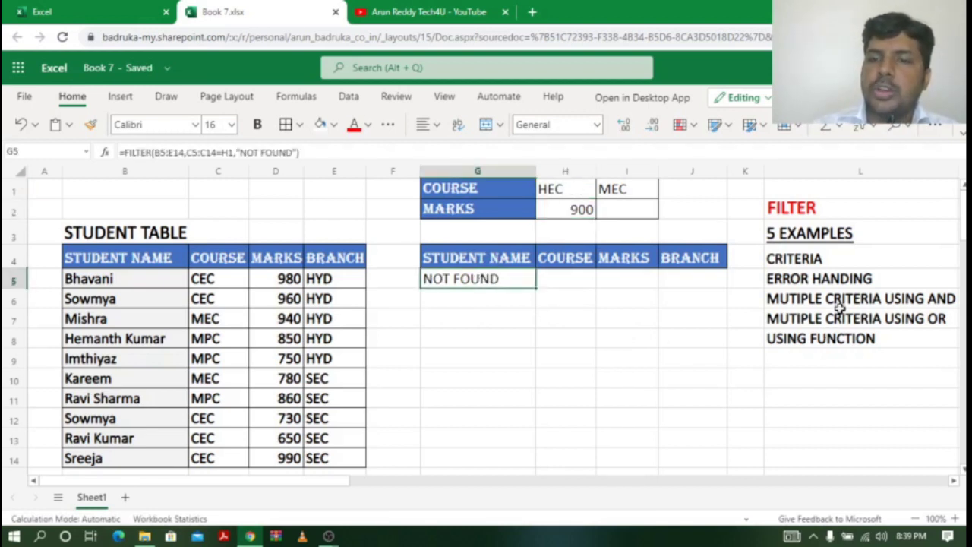
For the multiple criteria using AND example, set the course criterion in H1 to CEC.
{"action": "left_click", "coordinate": [838, 299]}
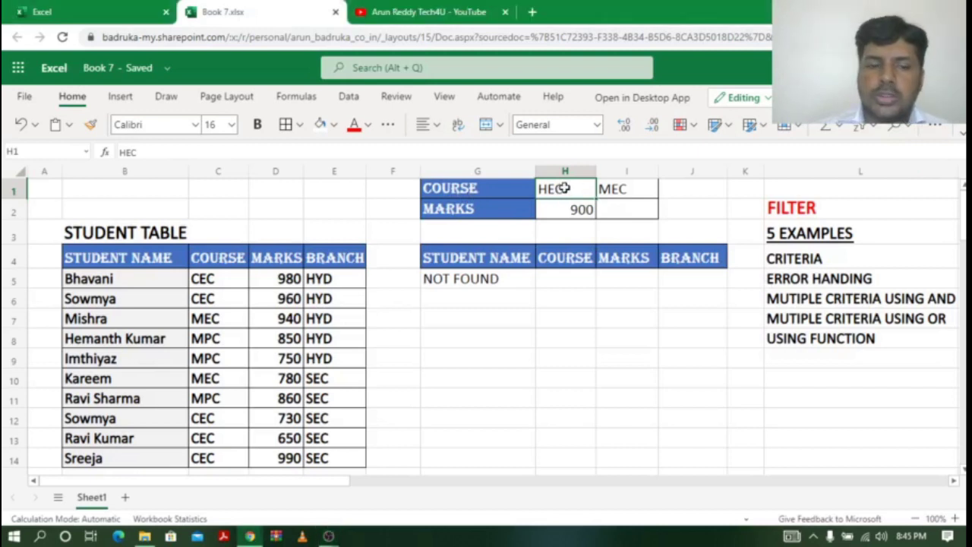
{"action": "type", "text": "CEC"}
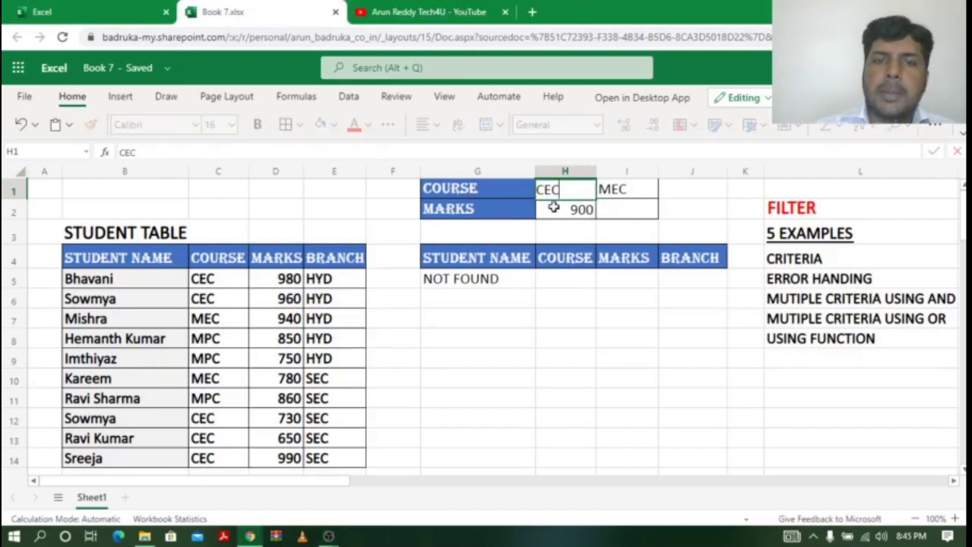
{"action": "left_click", "coordinate": [574, 211]}
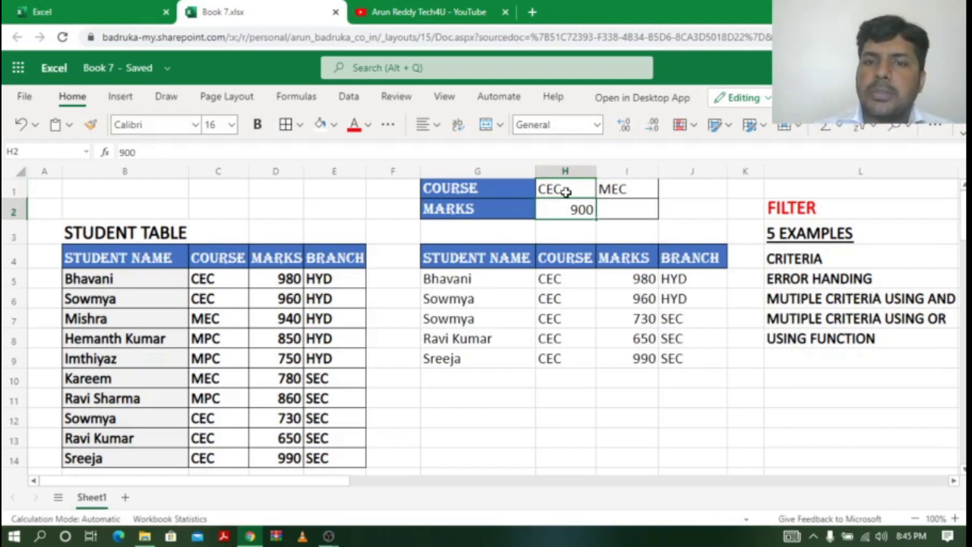
In the G5 FILTER formula, enclose the course condition C5:C14=H1 in parentheses.
{"action": "double_click", "coordinate": [473, 280]}
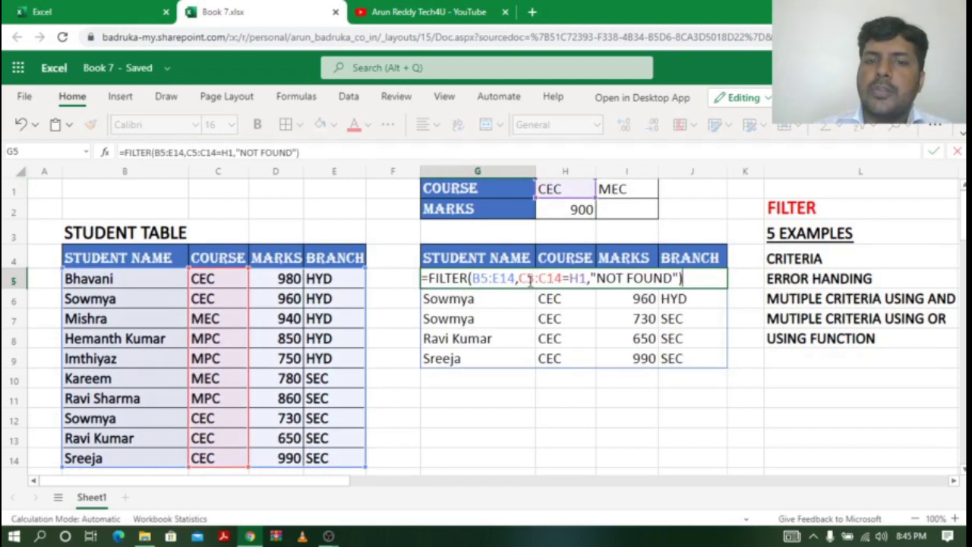
{"action": "left_click", "coordinate": [521, 281]}
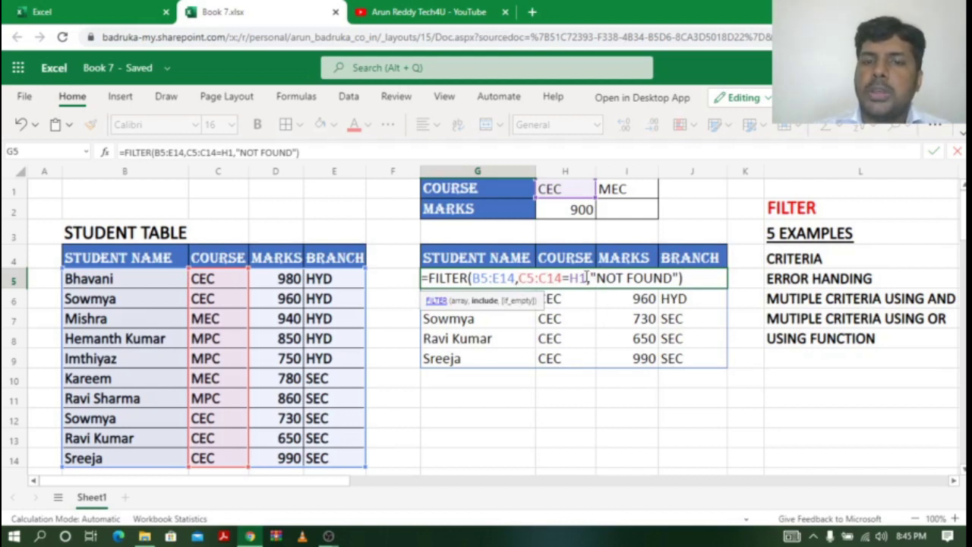
{"action": "left_click", "coordinate": [528, 279]}
{"action": "type", "text": "("}
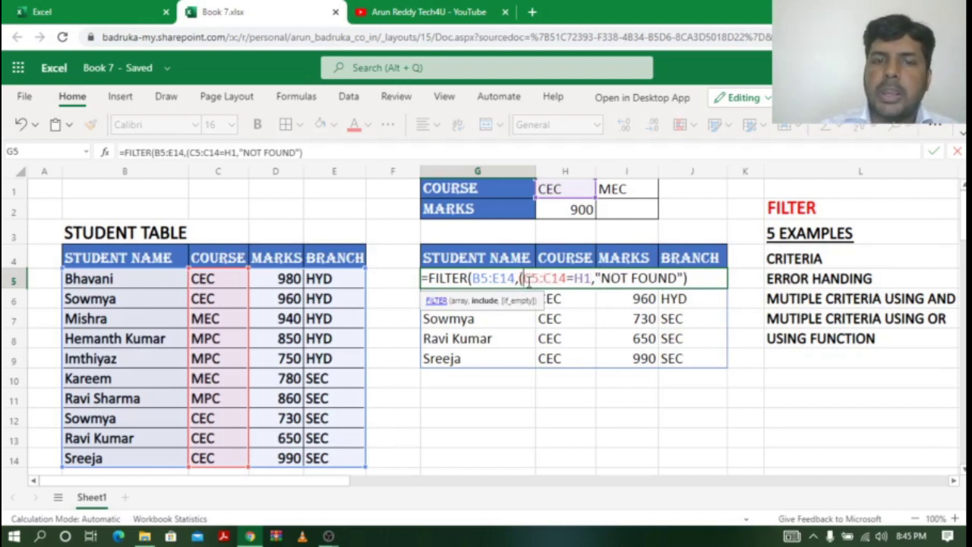
{"action": "left_click", "coordinate": [590, 278]}
{"action": "type", "text": ")"}
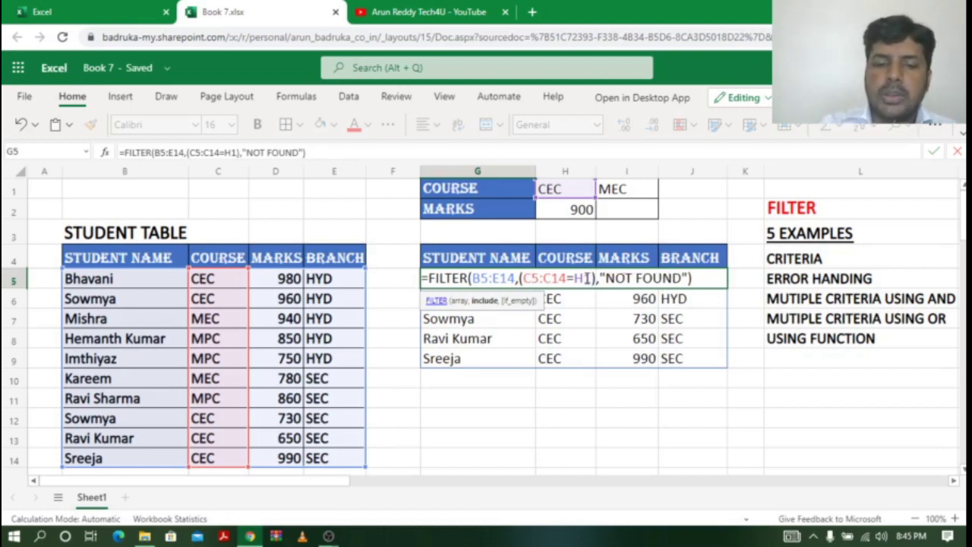
Add the AND marks condition to G5, making it =FILTER(B5:E14,(C5:C14=H1)*(D5:D14>H2),"NOT FOUND").
{"action": "type", "text": "*"}
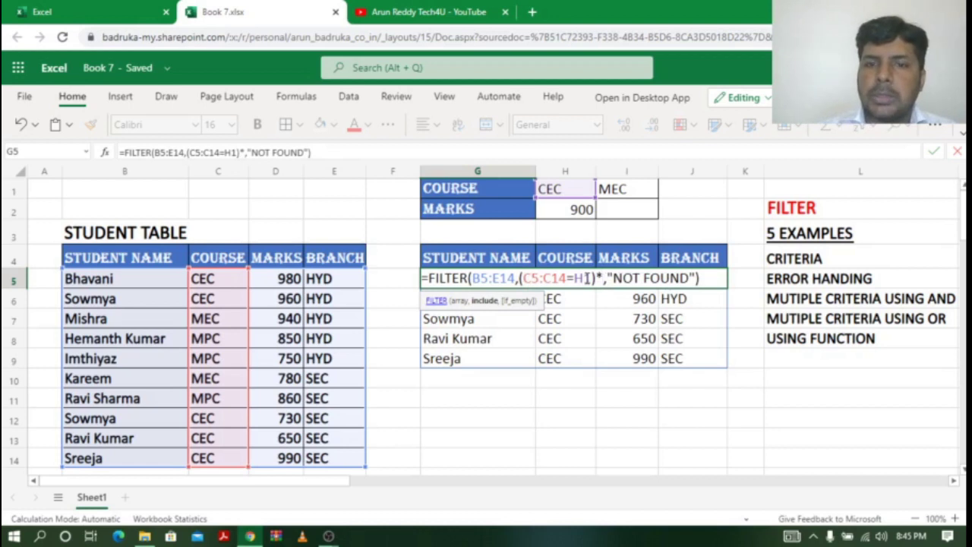
{"action": "type", "text": "("}
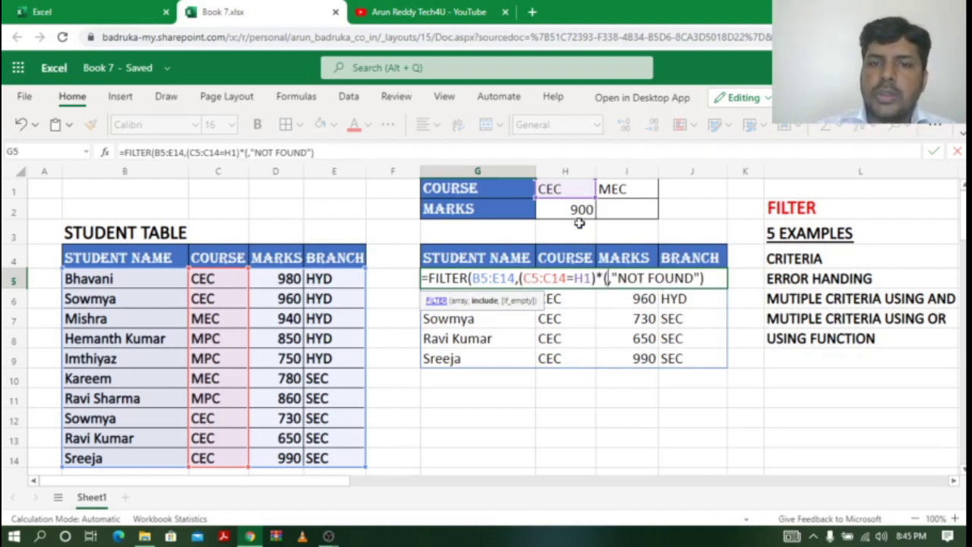
{"action": "left_click_drag", "start_coordinate": [288, 278], "coordinate": [285, 467]}
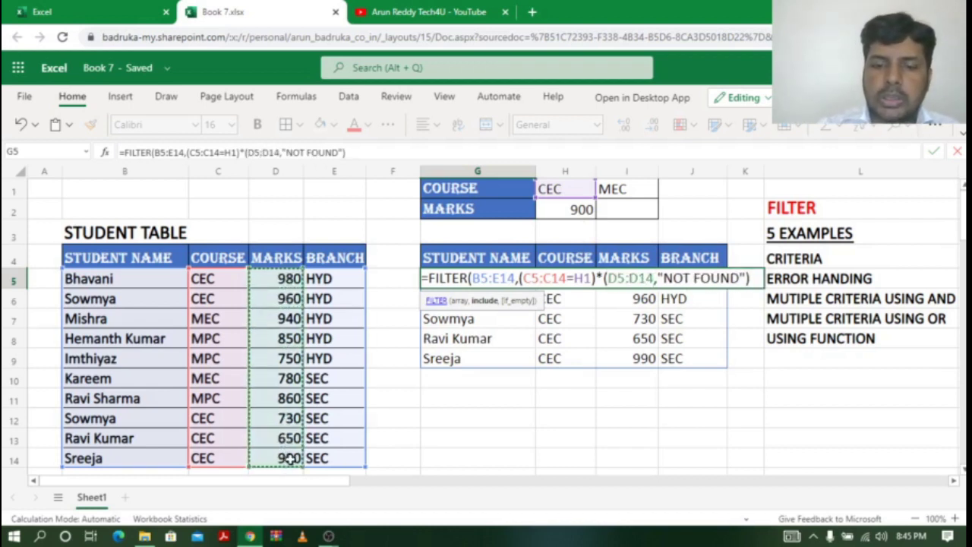
{"action": "type", "text": ">"}
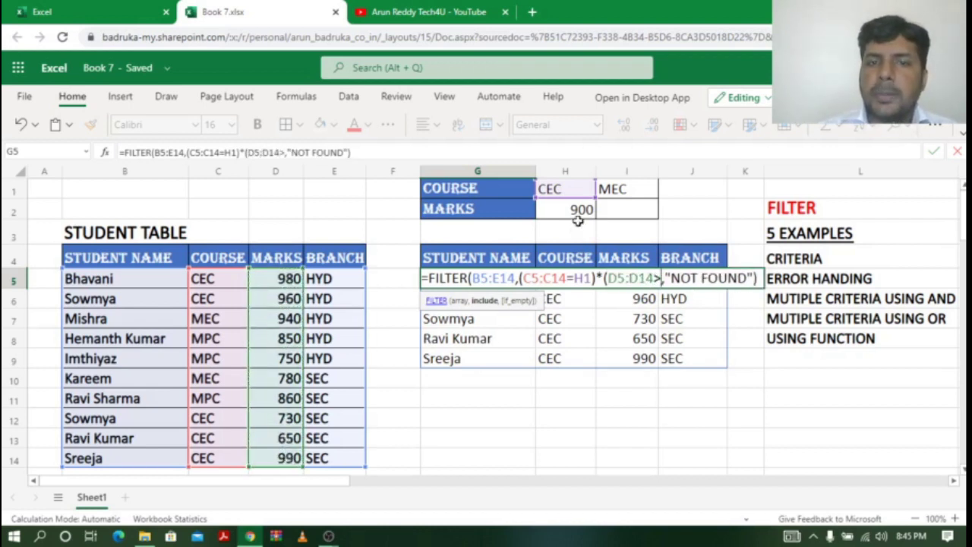
{"action": "left_click", "coordinate": [581, 209]}
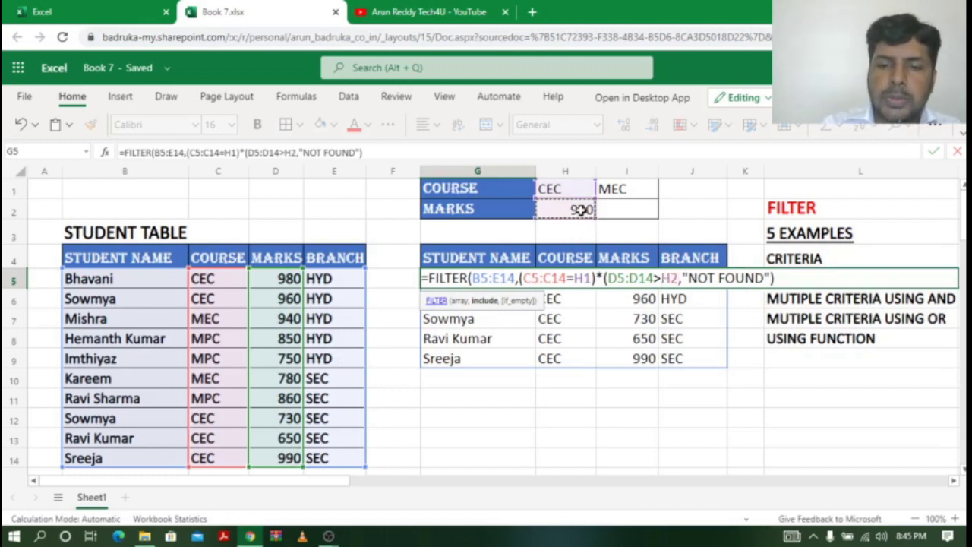
{"action": "type", "text": ")"}
{"action": "key", "text": "Return"}
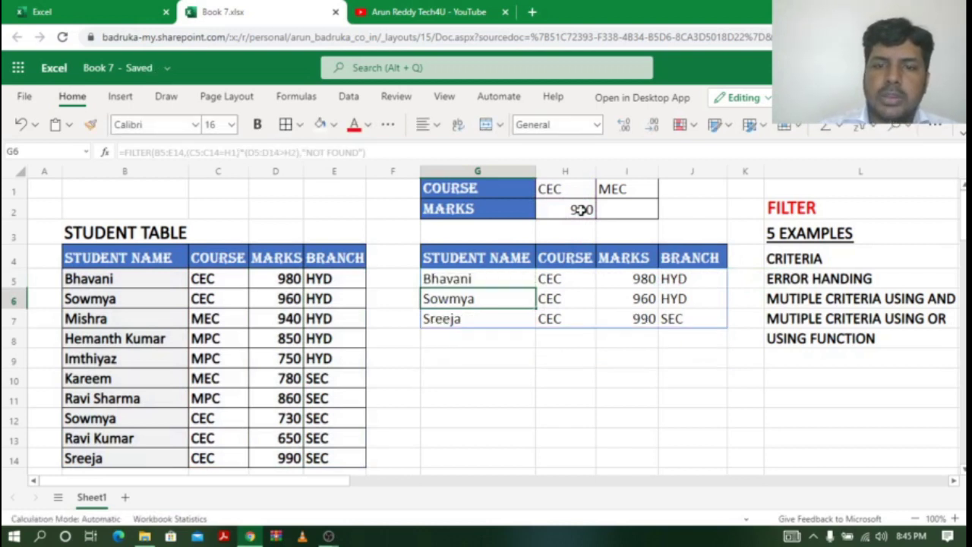
Check the course and marks columns of the filtered output against the criteria in H1 and H2.
{"action": "left_click", "coordinate": [473, 278]}
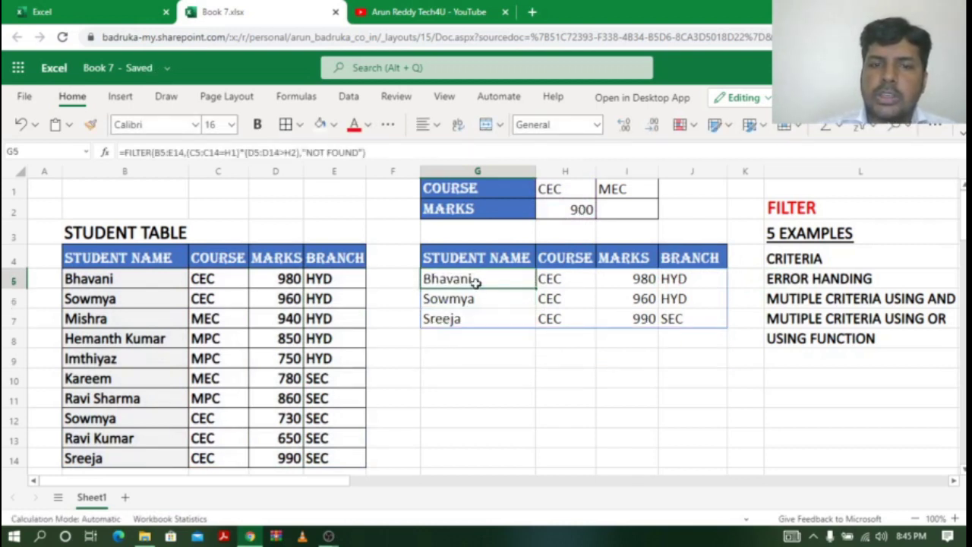
{"action": "left_click", "coordinate": [575, 276]}
{"action": "left_click_drag", "start_coordinate": [575, 277], "coordinate": [571, 322]}
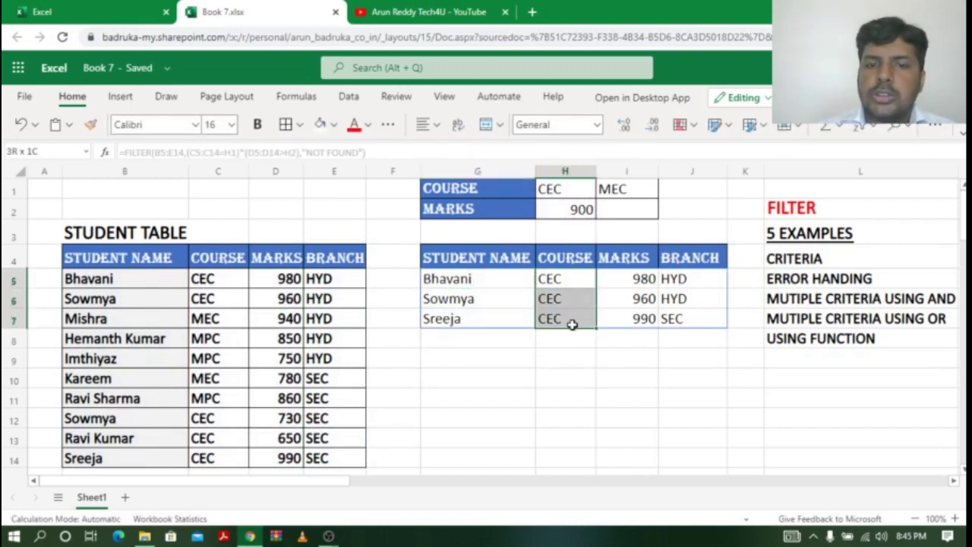
{"action": "left_click_drag", "start_coordinate": [642, 278], "coordinate": [644, 319]}
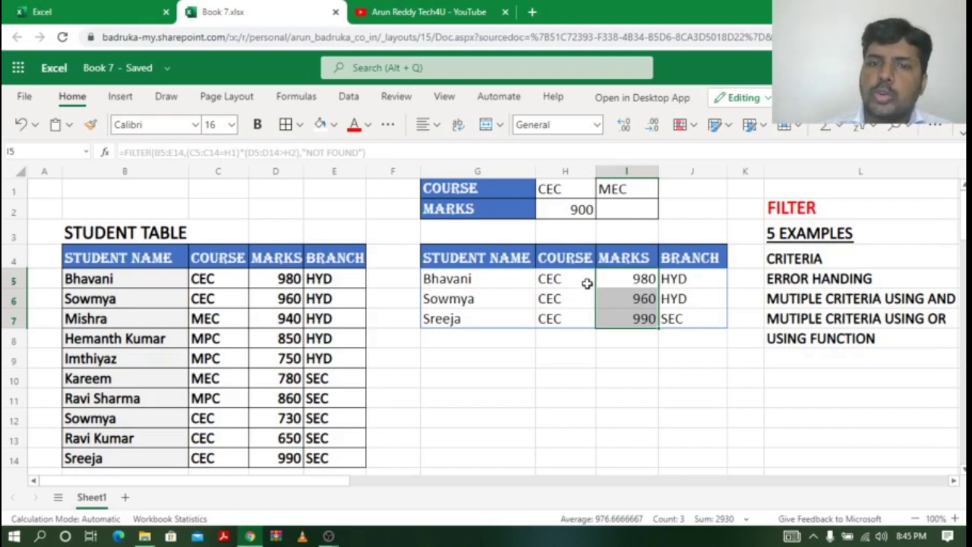
Add the third AND condition *(E5:E14="HYD") after the marks condition in the G5 formula.
{"action": "left_click", "coordinate": [498, 279]}
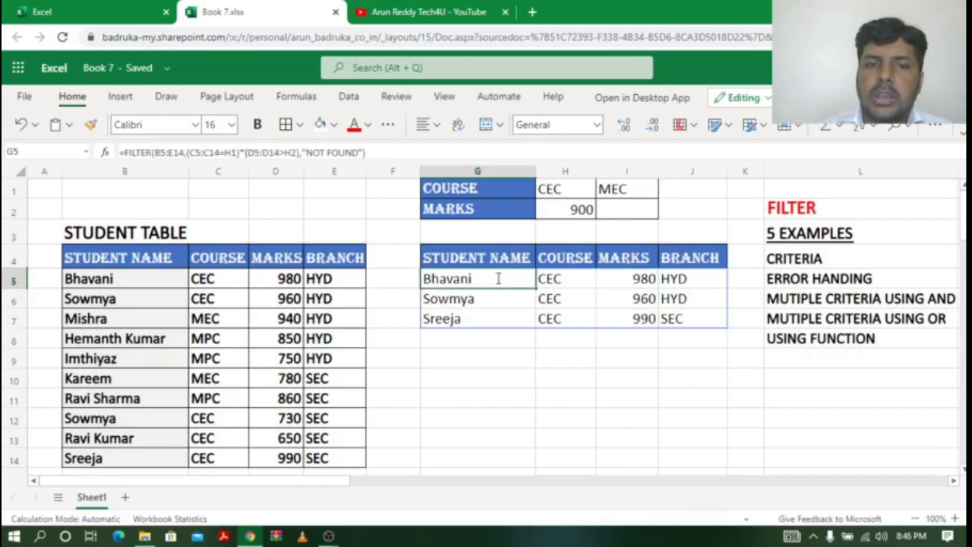
{"action": "double_click", "coordinate": [498, 279]}
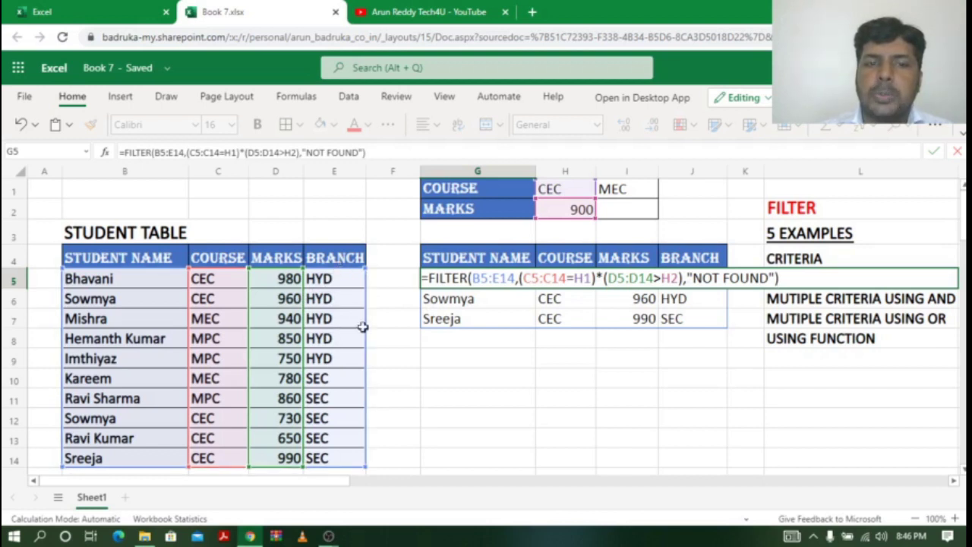
{"action": "left_click", "coordinate": [684, 278]}
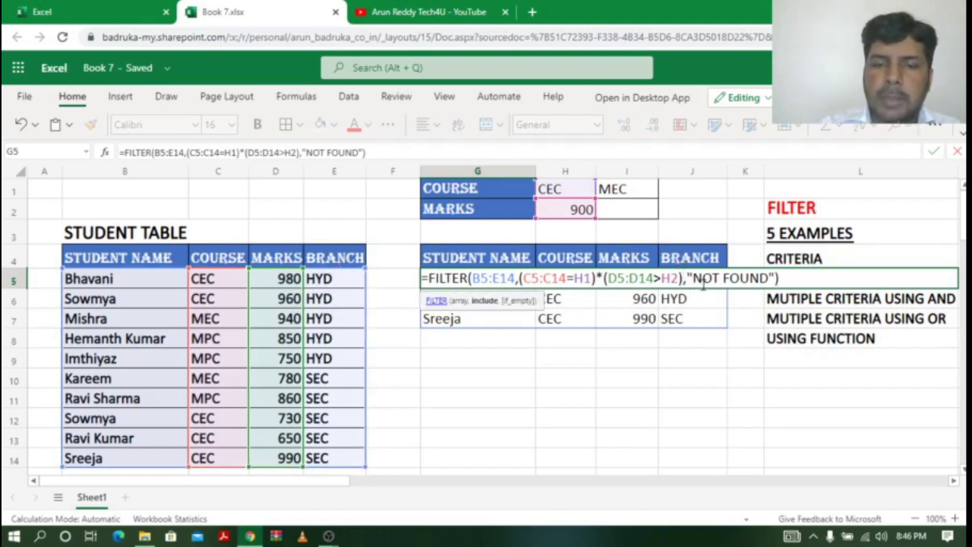
{"action": "type", "text": "*("}
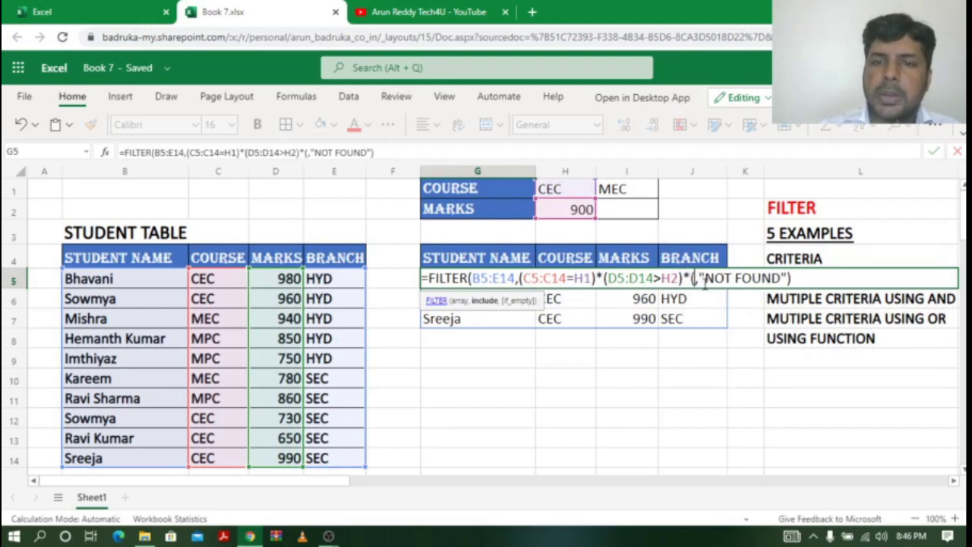
{"action": "left_click_drag", "start_coordinate": [322, 278], "coordinate": [332, 459]}
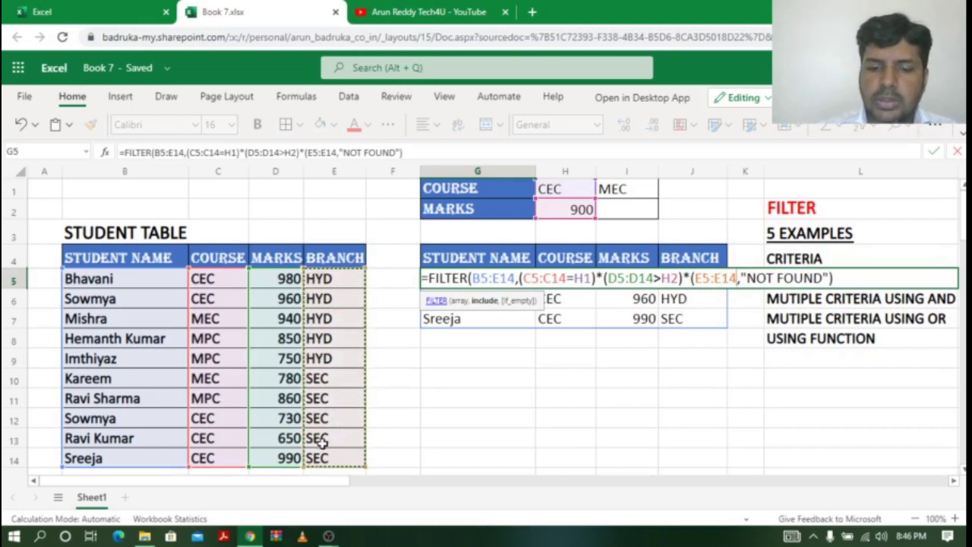
{"action": "type", "text": "="}
{"action": "type", "text": "\"HY"}
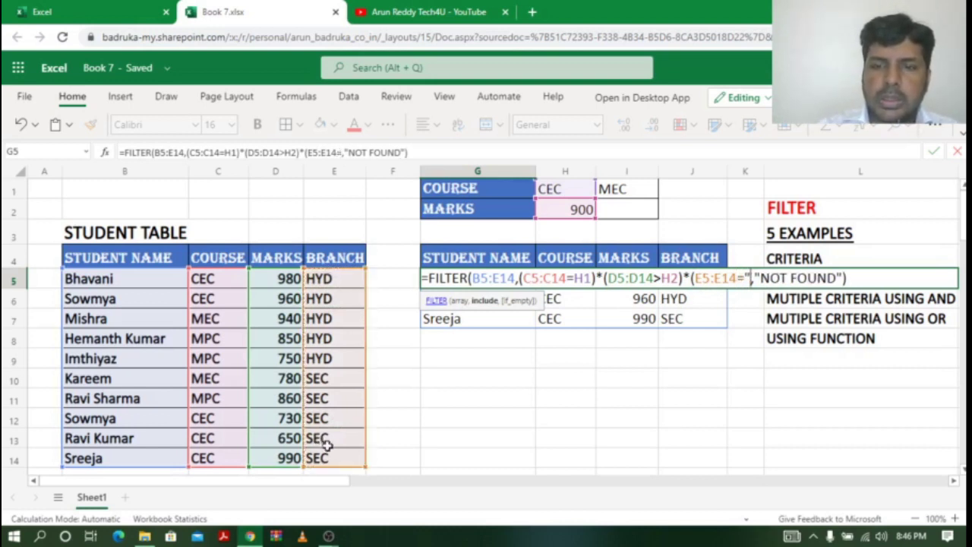
{"action": "type", "text": "D\""}
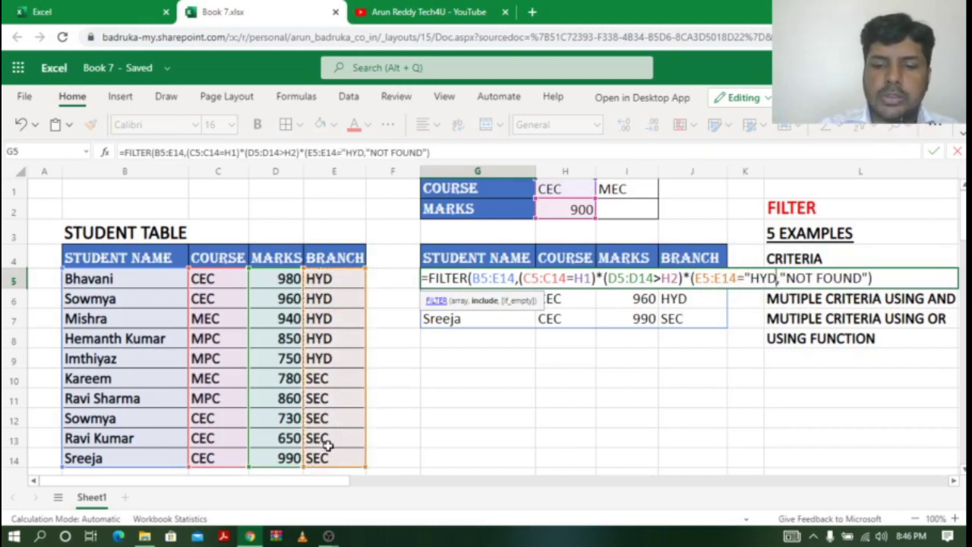
{"action": "type", "text": ")"}
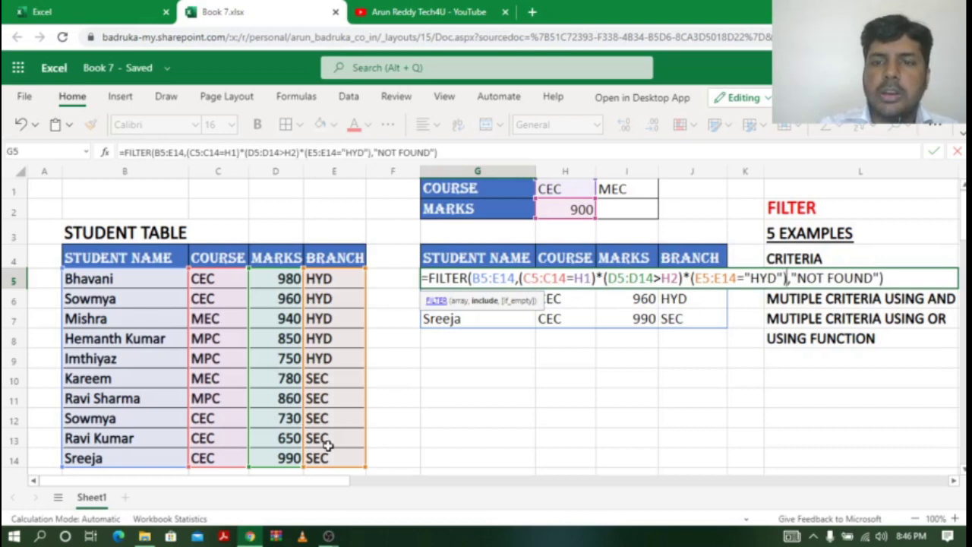
{"action": "key", "text": "Return"}
Check the course, marks and branch columns of the filtered output against all three AND conditions.
{"action": "left_click", "coordinate": [489, 279]}
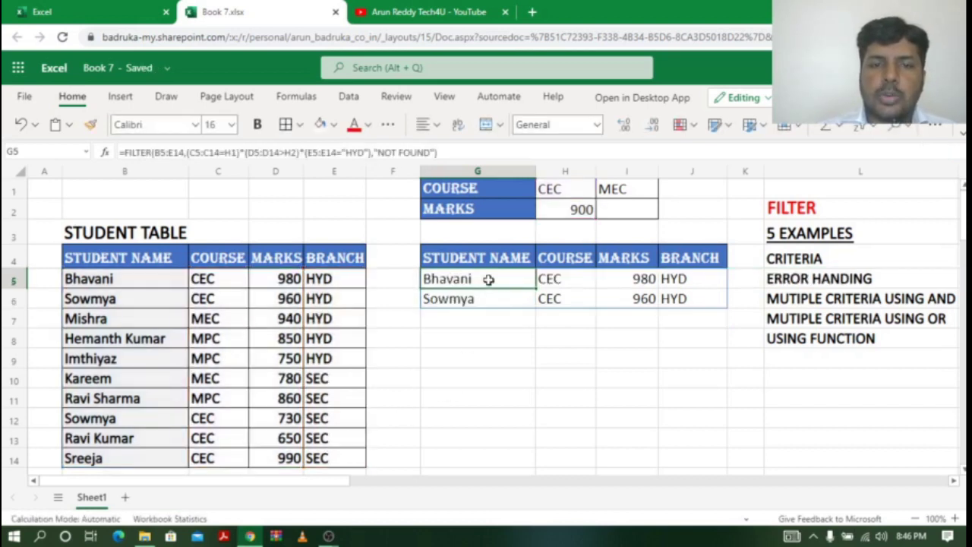
{"action": "left_click_drag", "start_coordinate": [559, 280], "coordinate": [569, 298]}
{"action": "left_click", "coordinate": [635, 281]}
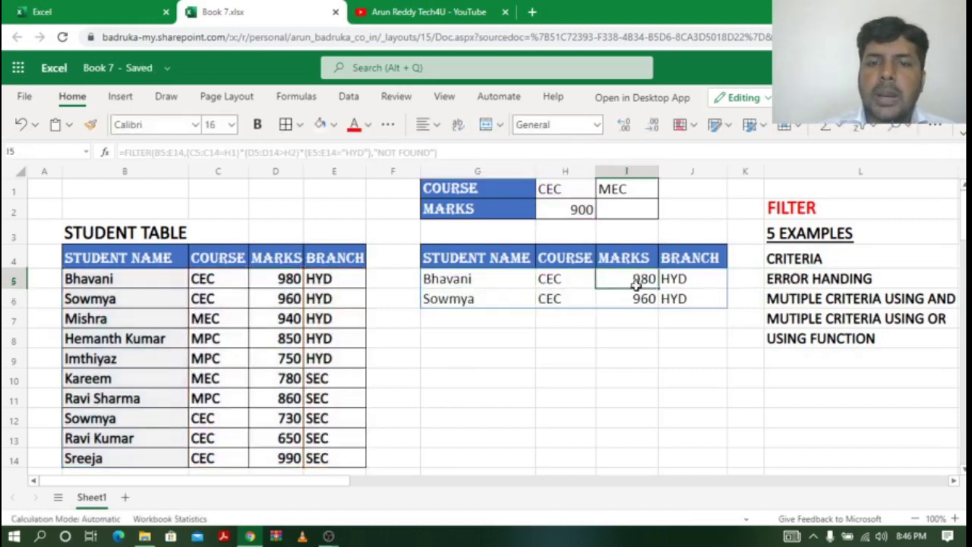
{"action": "left_click_drag", "start_coordinate": [635, 281], "coordinate": [633, 296]}
{"action": "left_click_drag", "start_coordinate": [717, 276], "coordinate": [714, 295]}
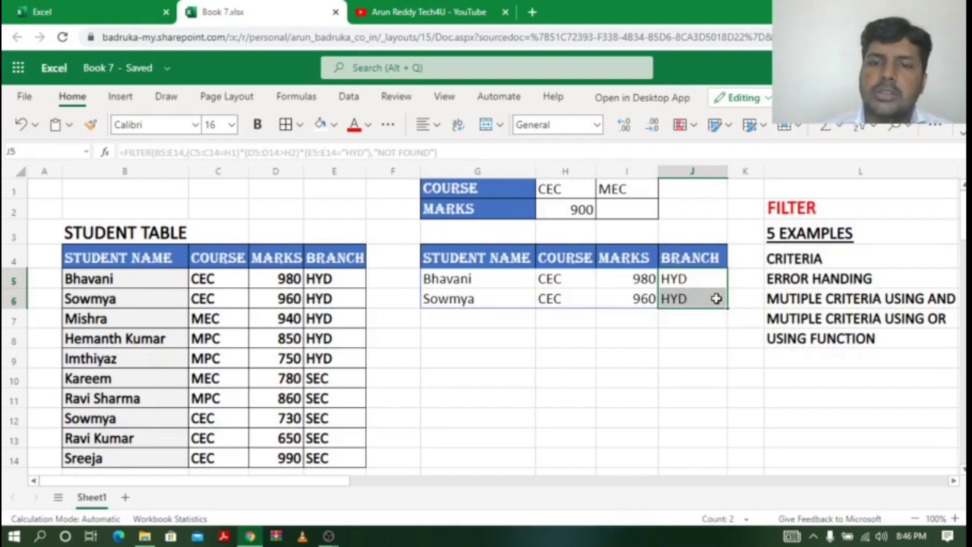
{"action": "left_click", "coordinate": [492, 275]}
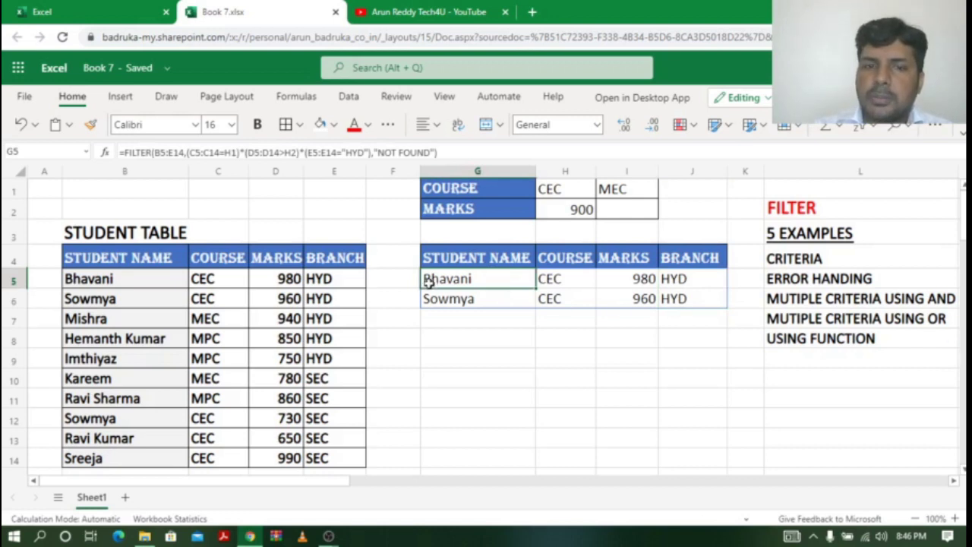
Review the course, marks and branch columns of the student table as sources for filter conditions.
{"action": "left_click", "coordinate": [225, 258]}
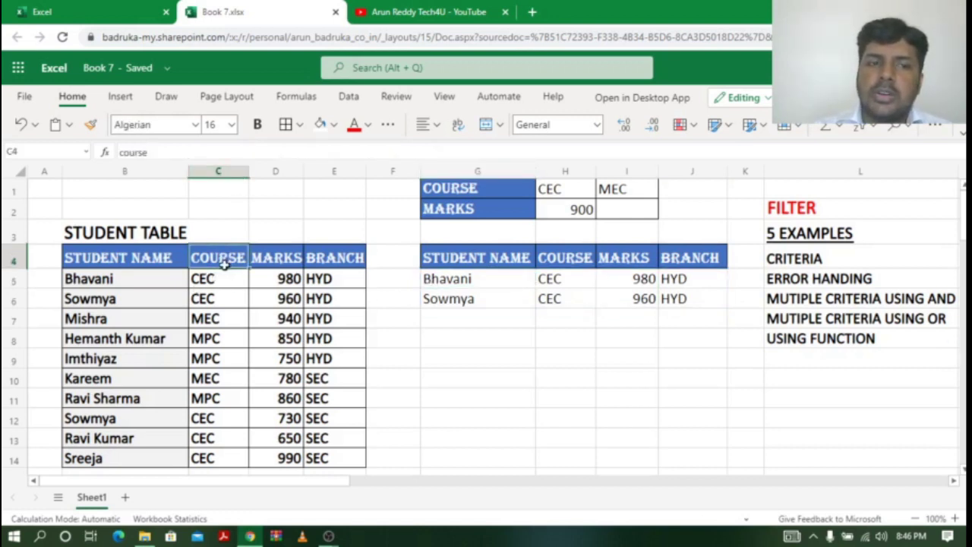
{"action": "left_click_drag", "start_coordinate": [219, 280], "coordinate": [214, 299]}
{"action": "left_click_drag", "start_coordinate": [288, 278], "coordinate": [288, 456]}
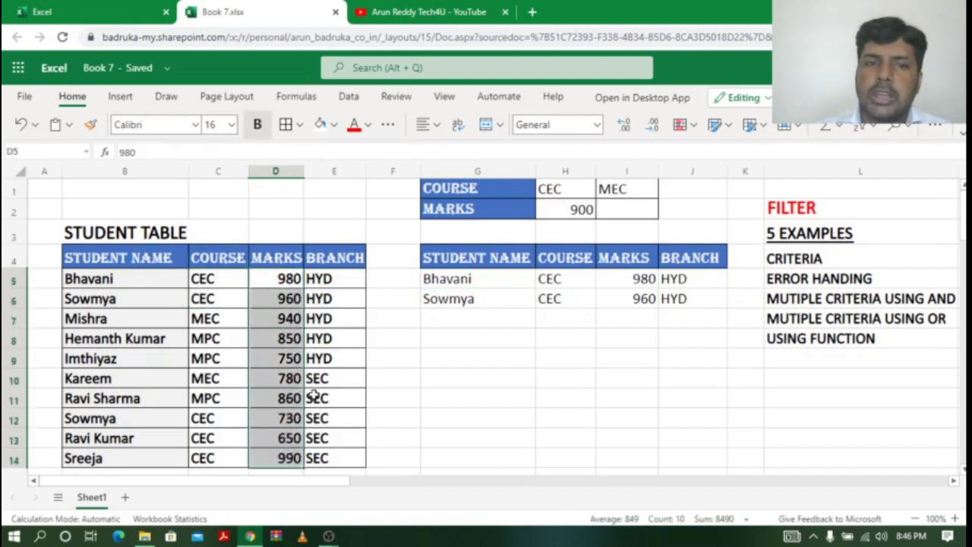
{"action": "left_click_drag", "start_coordinate": [347, 273], "coordinate": [335, 455]}
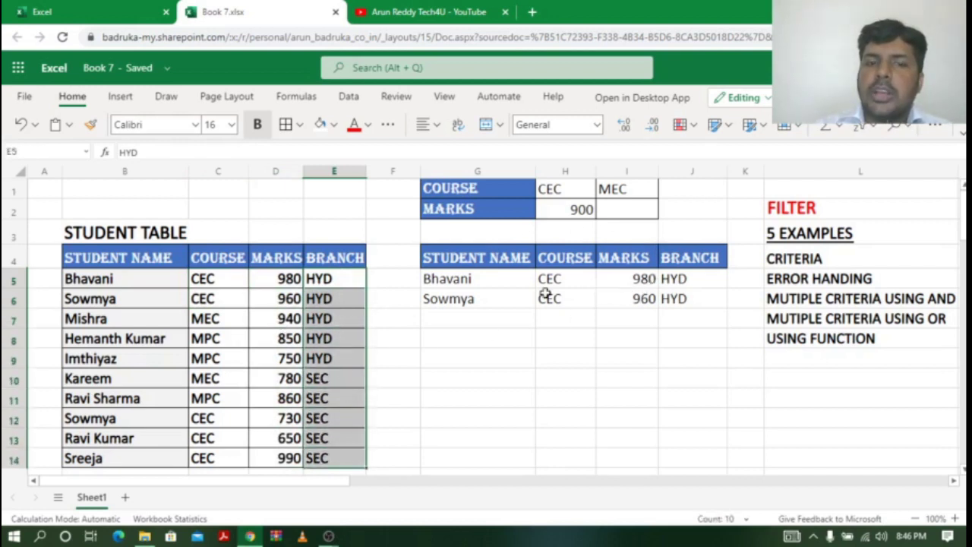
{"action": "left_click_drag", "start_coordinate": [219, 276], "coordinate": [220, 370]}
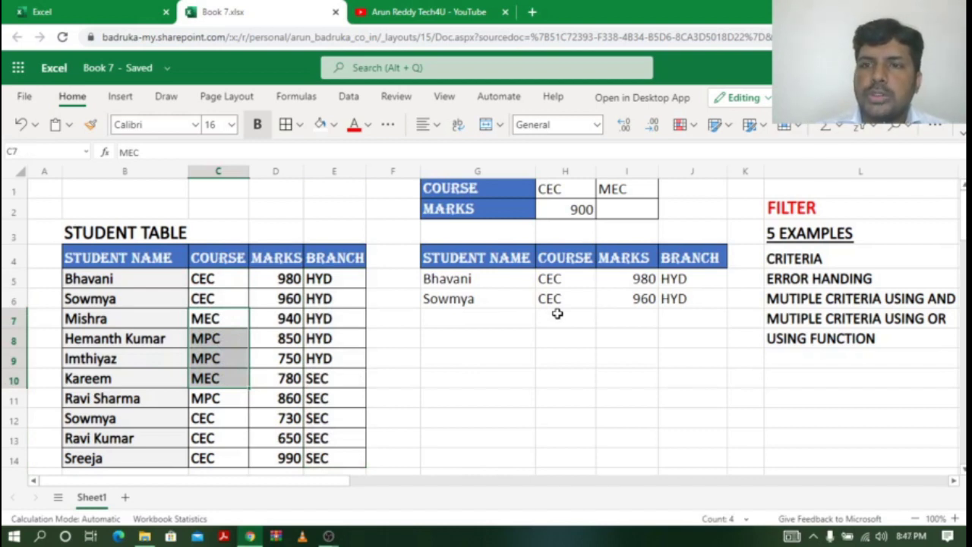
Remove the marks and branch conditions from the G5 formula, leaving =FILTER(B5:E14,(C5:C14=H1),"NOT FOUND").
{"action": "left_click", "coordinate": [483, 279]}
{"action": "double_click", "coordinate": [483, 279]}
{"action": "left_click", "coordinate": [603, 278]}
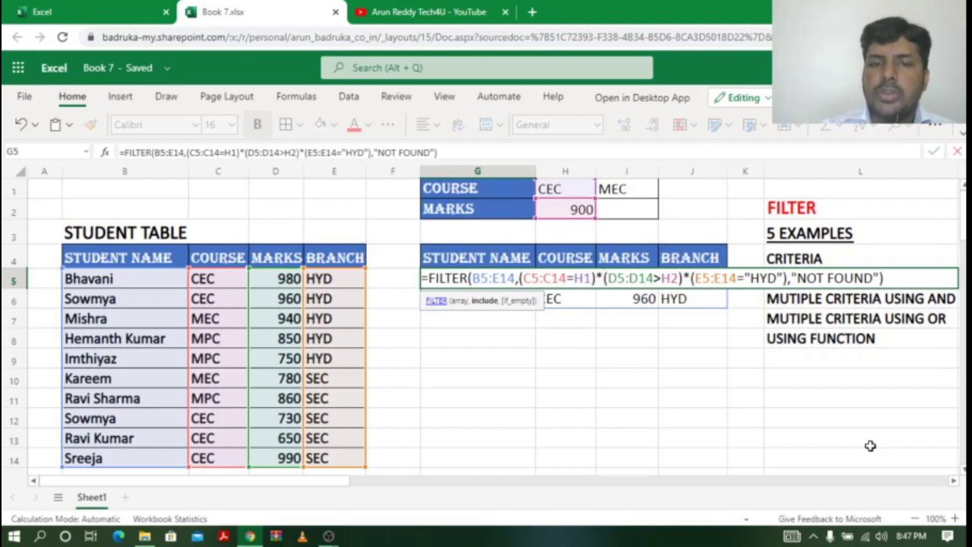
{"action": "key", "text": "Delete"}
{"action": "key", "text": "Delete"}
{"action": "key", "text": "Delete"}
{"action": "key", "text": "Delete"}
{"action": "key", "text": "Delete"}
{"action": "key", "text": "Delete"}
{"action": "key", "text": "Delete"}
{"action": "key", "text": "Delete"}
{"action": "key", "text": "Delete"}
{"action": "key", "text": "Delete"}
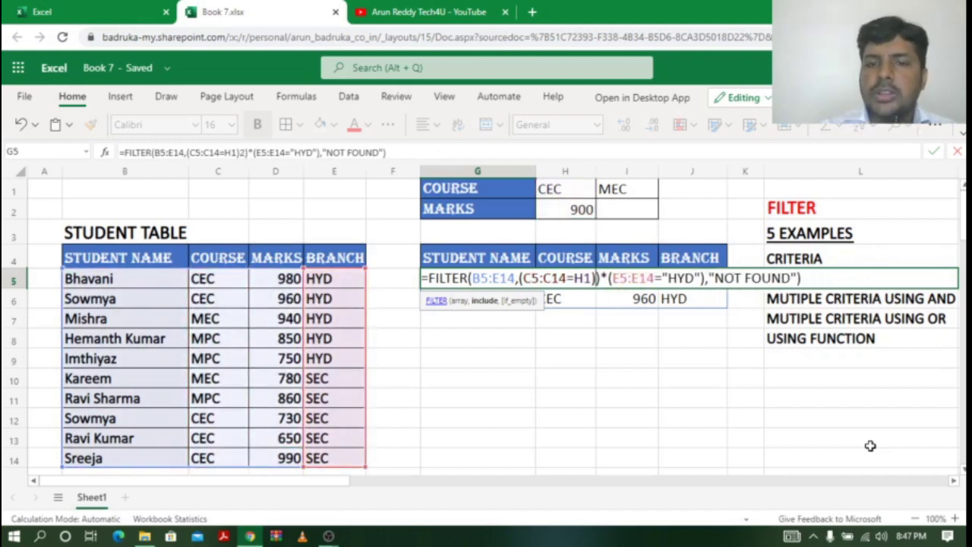
{"action": "key", "text": "Delete"}
{"action": "key", "text": "Delete"}
{"action": "key", "text": "Delete"}
{"action": "key", "text": "Delete"}
{"action": "key", "text": "Delete"}
{"action": "key", "text": "Delete"}
{"action": "key", "text": "Delete"}
{"action": "key", "text": "Delete"}
{"action": "key", "text": "Delete"}
{"action": "key", "text": "Delete"}
{"action": "key", "text": "Delete"}
{"action": "key", "text": "Delete"}
{"action": "key", "text": "Delete"}
{"action": "key", "text": "Delete"}
{"action": "key", "text": "Delete"}
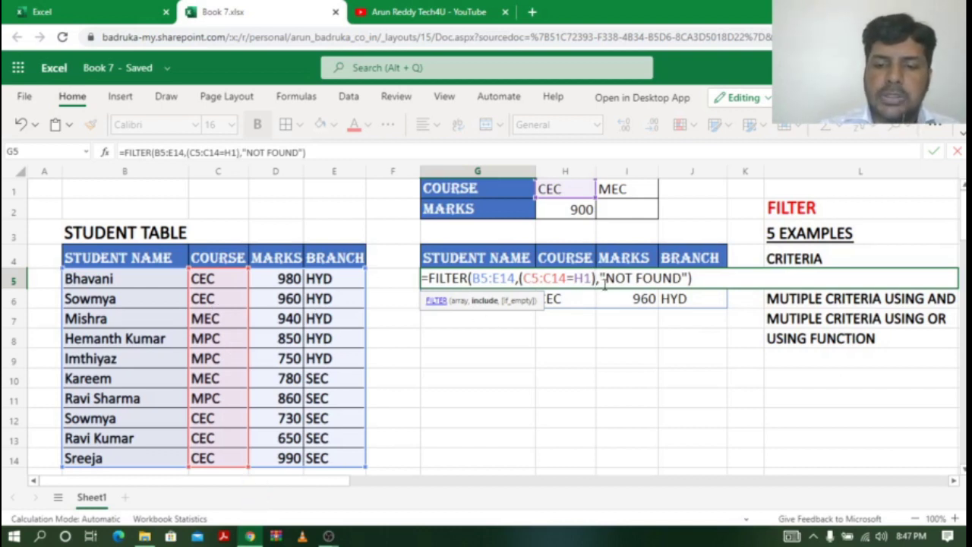
Add the OR condition +(C5:C14=I1) after the course condition in the G5 FILTER formula.
{"action": "type", "text": "+"}
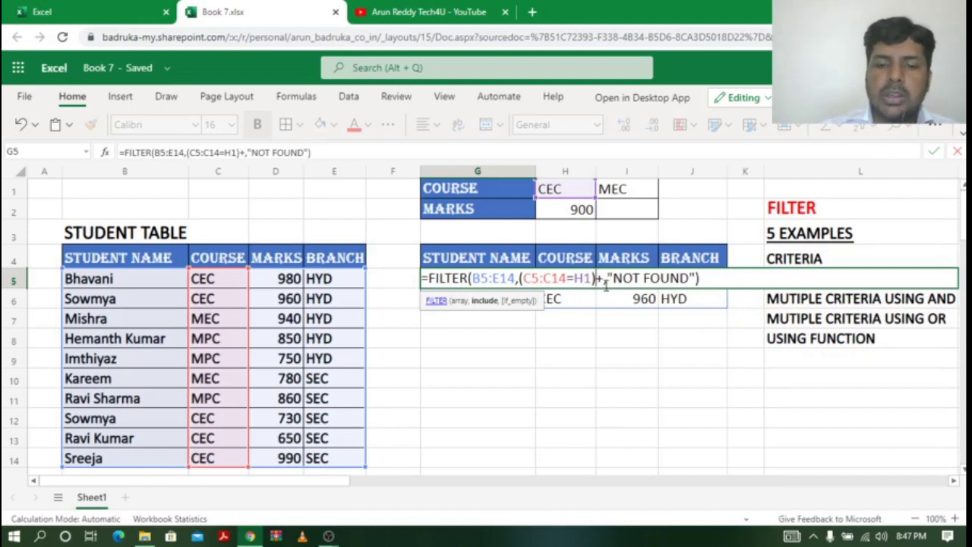
{"action": "type", "text": "9"}
{"action": "key", "text": "BackSpace"}
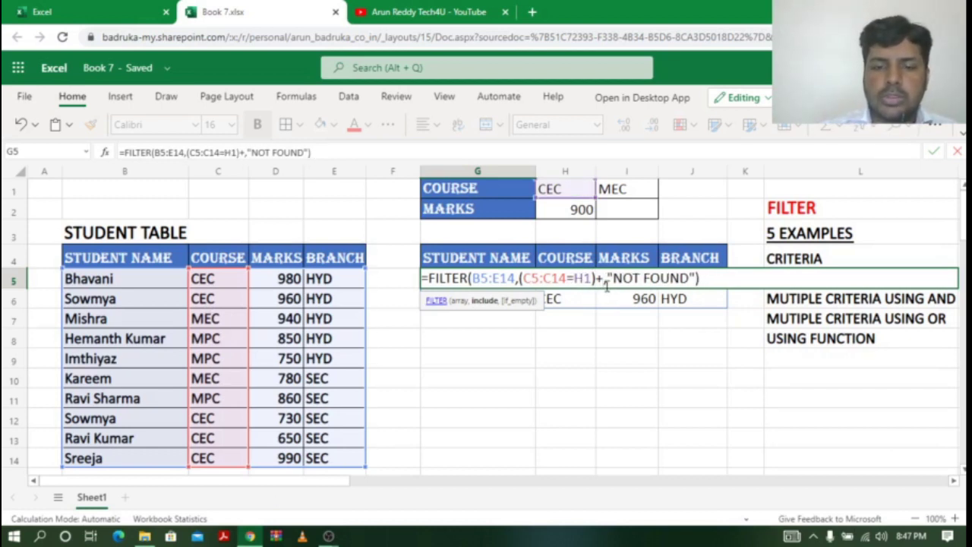
{"action": "type", "text": "("}
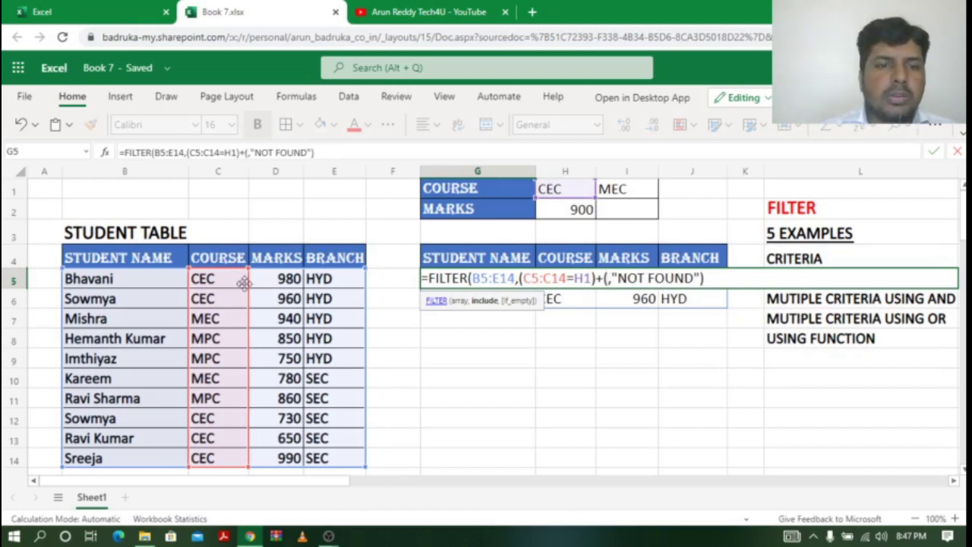
{"action": "left_click_drag", "start_coordinate": [222, 282], "coordinate": [220, 358]}
{"action": "left_click_drag", "start_coordinate": [231, 439], "coordinate": [228, 458]}
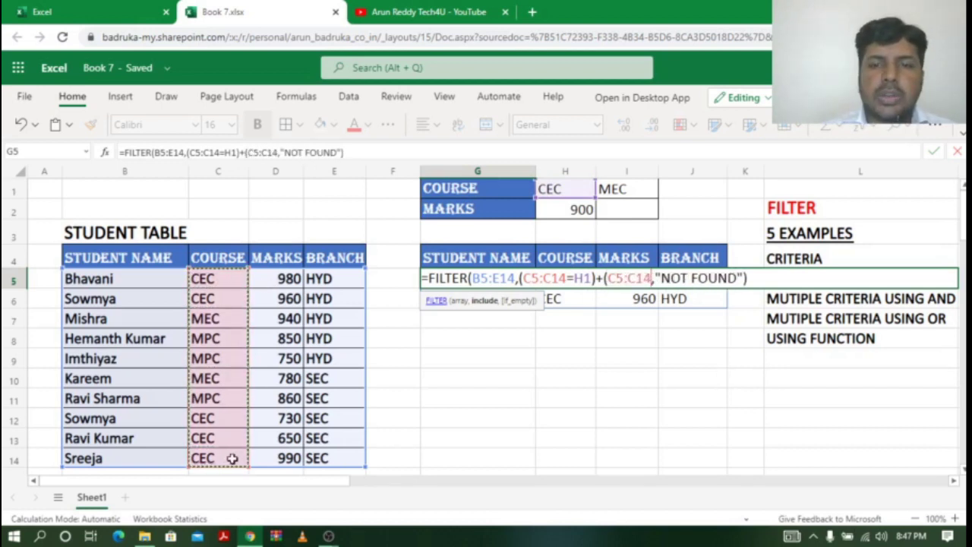
{"action": "type", "text": "="}
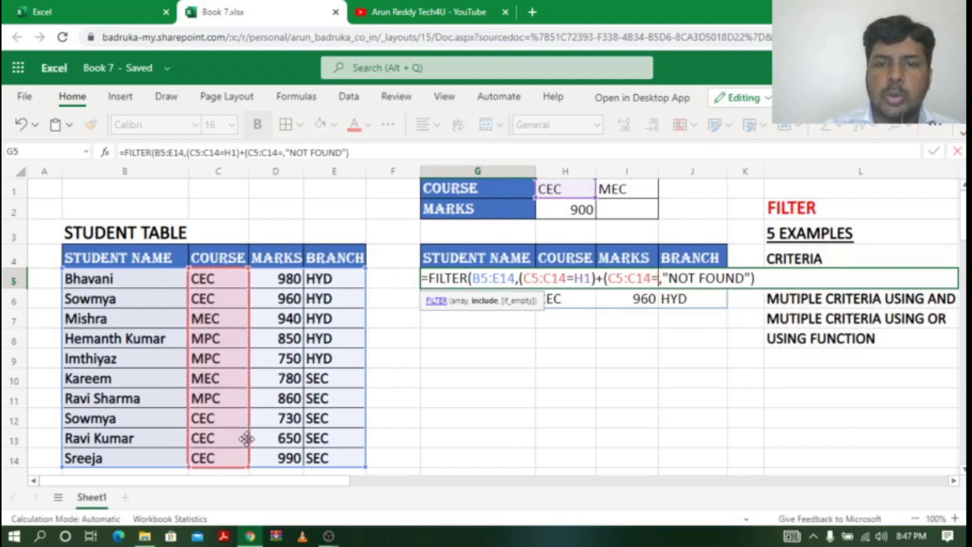
{"action": "left_click", "coordinate": [632, 191]}
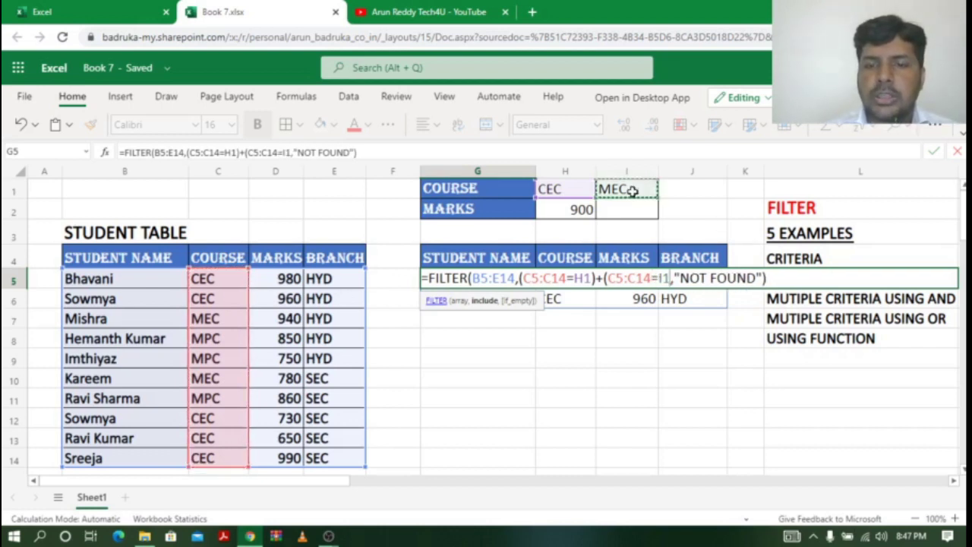
{"action": "type", "text": ")"}
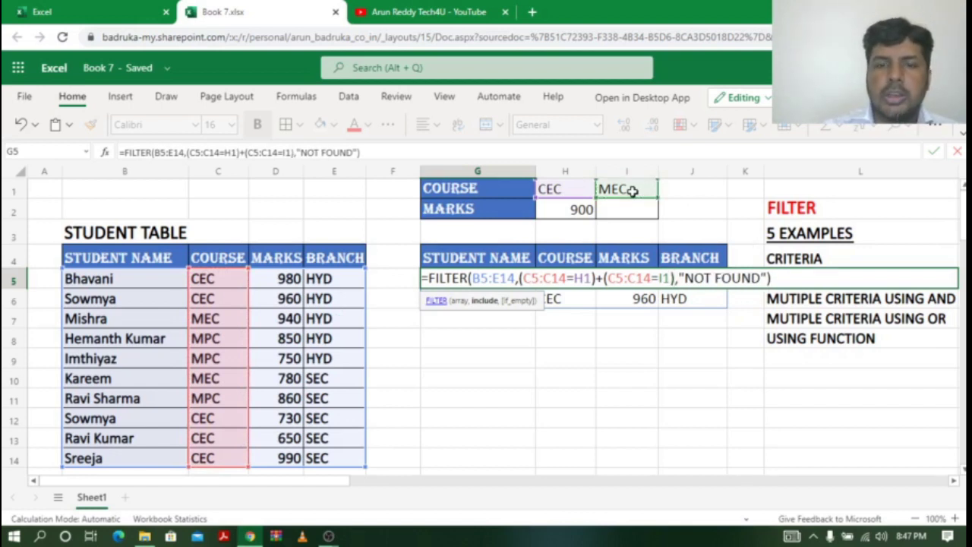
{"action": "key", "text": "Up"}
Check the course column of the filtered output and compare the AND and OR entries in the examples list.
{"action": "left_click_drag", "start_coordinate": [558, 279], "coordinate": [679, 396]}
{"action": "left_click_drag", "start_coordinate": [568, 279], "coordinate": [575, 337]}
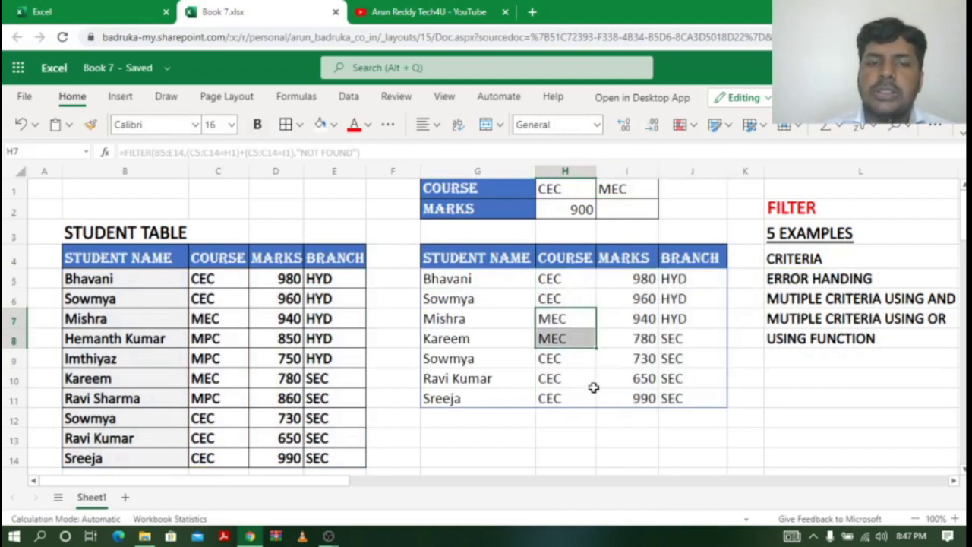
{"action": "left_click", "coordinate": [883, 301]}
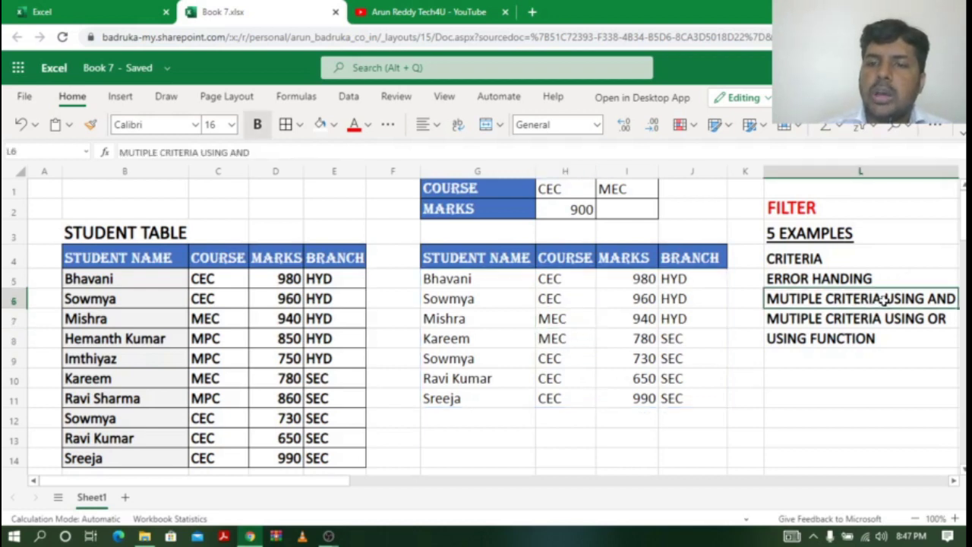
{"action": "left_click", "coordinate": [929, 320]}
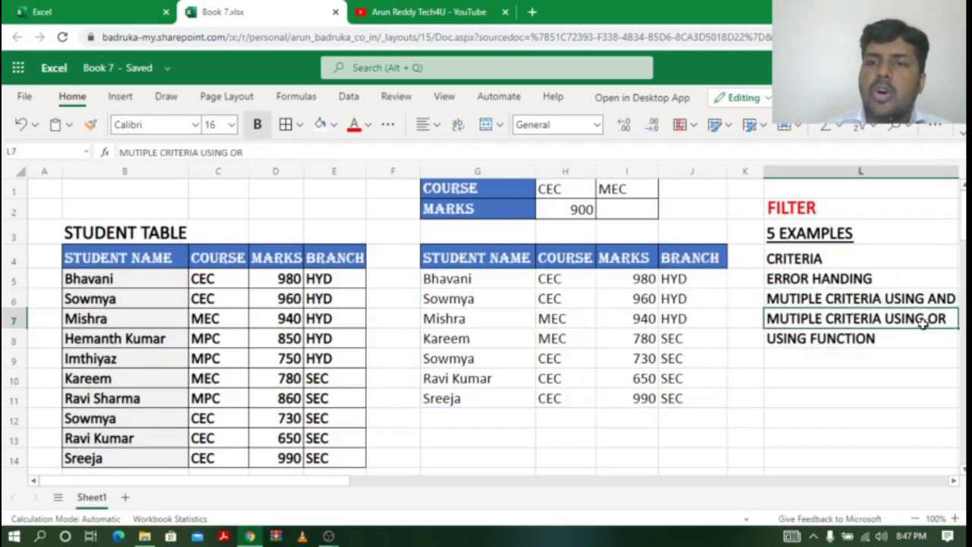
{"action": "left_click", "coordinate": [906, 300]}
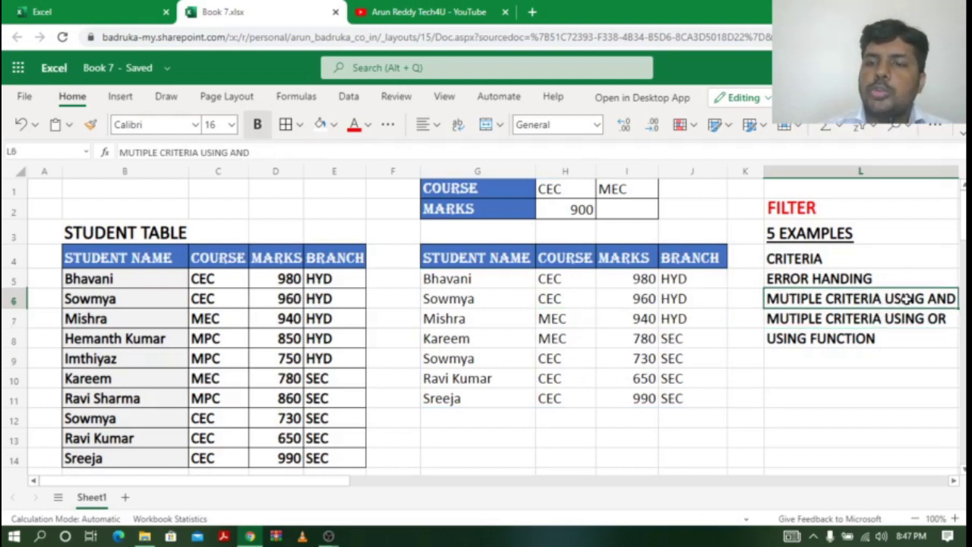
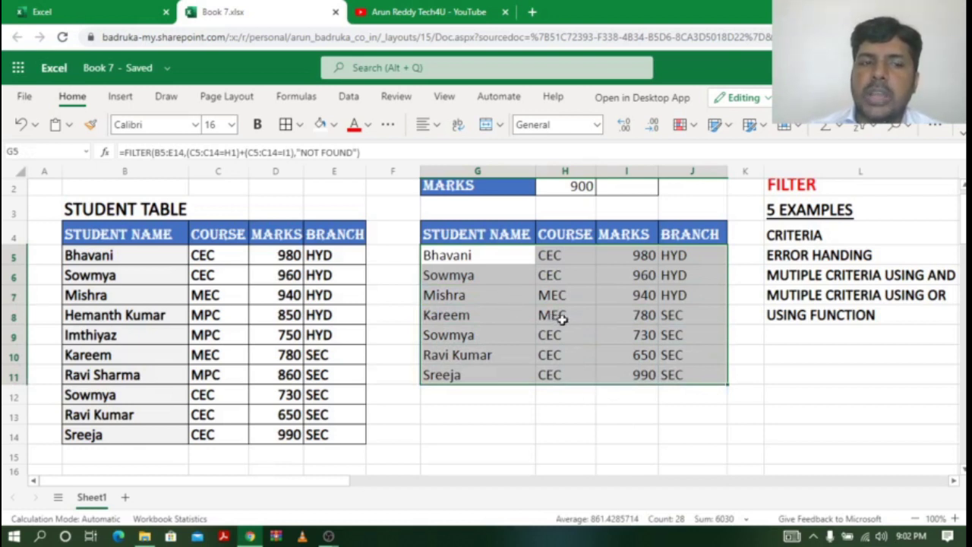
Calculate the average of the student table's marks D5:D14 in cell D15.
{"action": "left_click", "coordinate": [305, 360]}
{"action": "left_click_drag", "start_coordinate": [287, 257], "coordinate": [291, 433]}
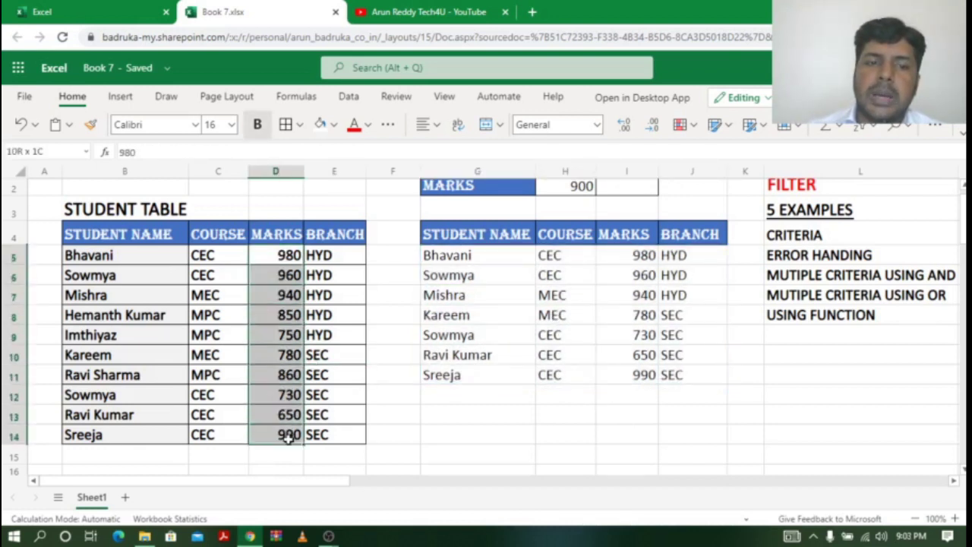
{"action": "left_click", "coordinate": [836, 126]}
{"action": "left_click", "coordinate": [844, 181]}
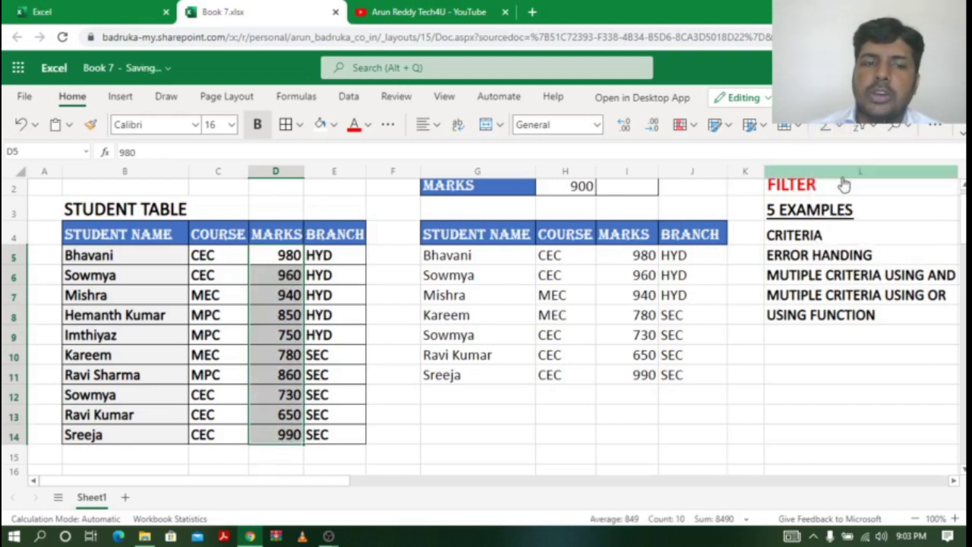
{"action": "left_click", "coordinate": [279, 459]}
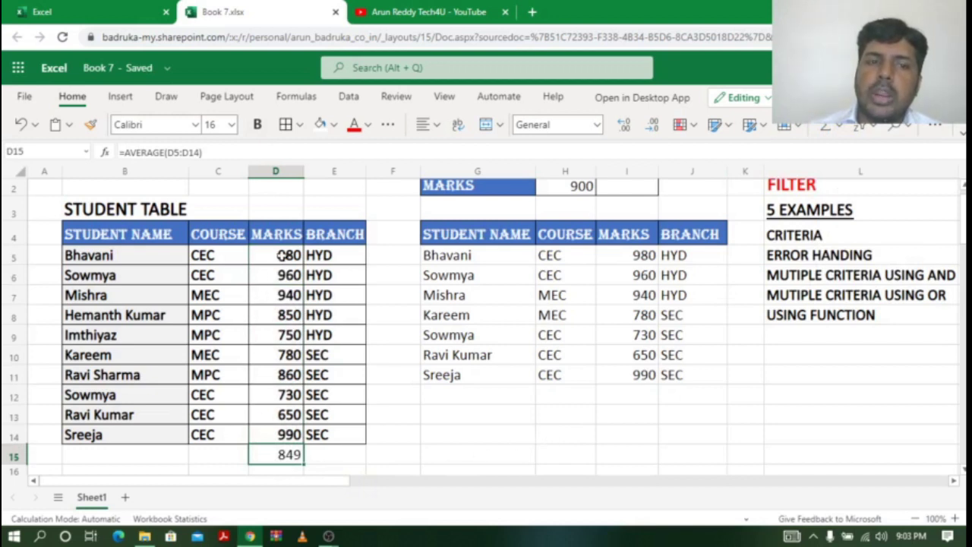
{"action": "left_click_drag", "start_coordinate": [287, 254], "coordinate": [276, 433]}
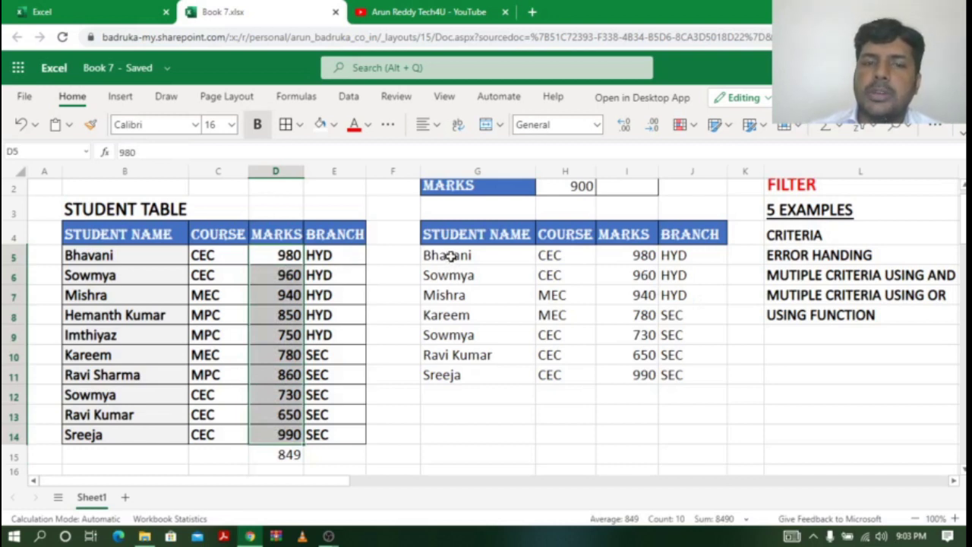
Remove both course conditions from the G5 formula, leaving the array B5:E14 and the "NOT FOUND" argument.
{"action": "left_click", "coordinate": [451, 256]}
{"action": "double_click", "coordinate": [451, 256]}
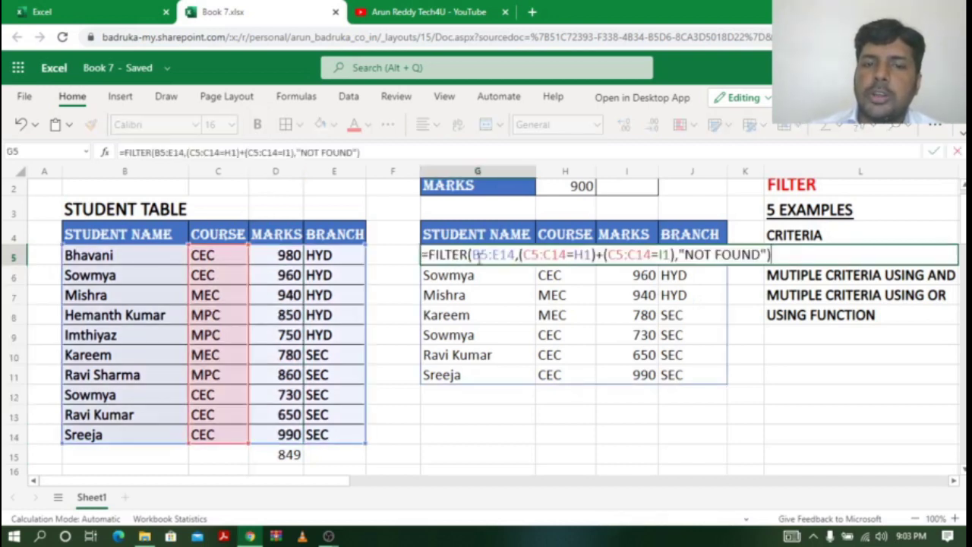
{"action": "left_click_drag", "start_coordinate": [521, 255], "coordinate": [673, 257]}
{"action": "key", "text": "BackSpace"}
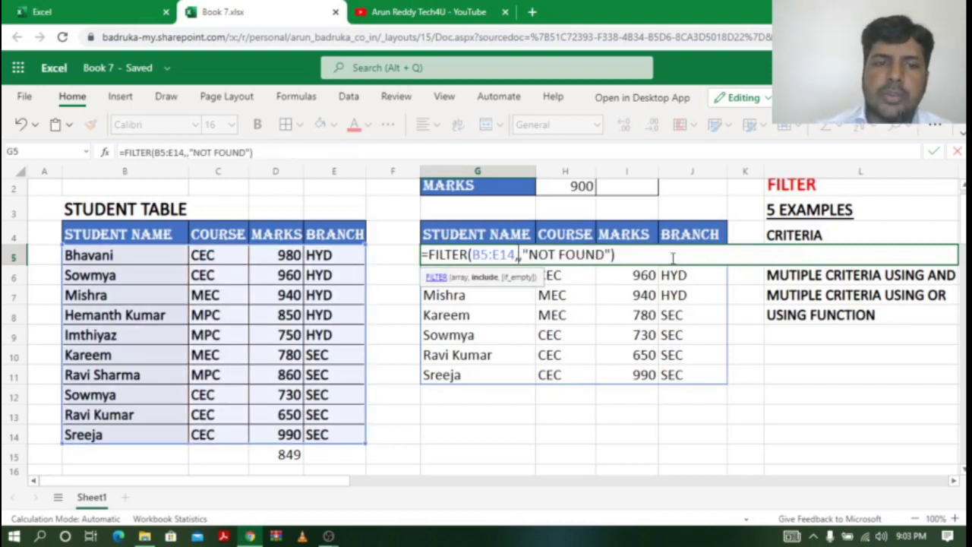
Enter D5:D14>AVERAGE(D5:D14) as the include condition of the G5 FILTER formula.
{"action": "left_click_drag", "start_coordinate": [295, 255], "coordinate": [297, 433]}
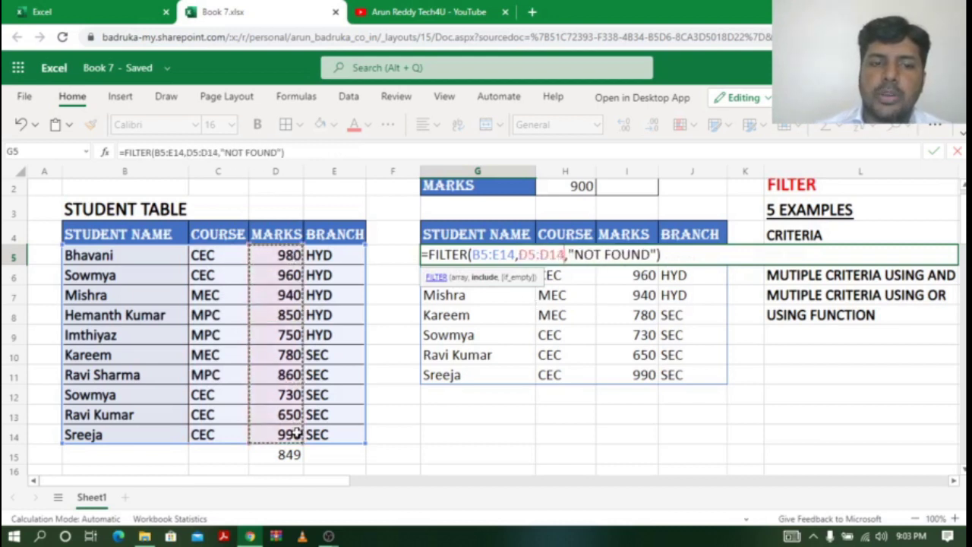
{"action": "type", "text": ">"}
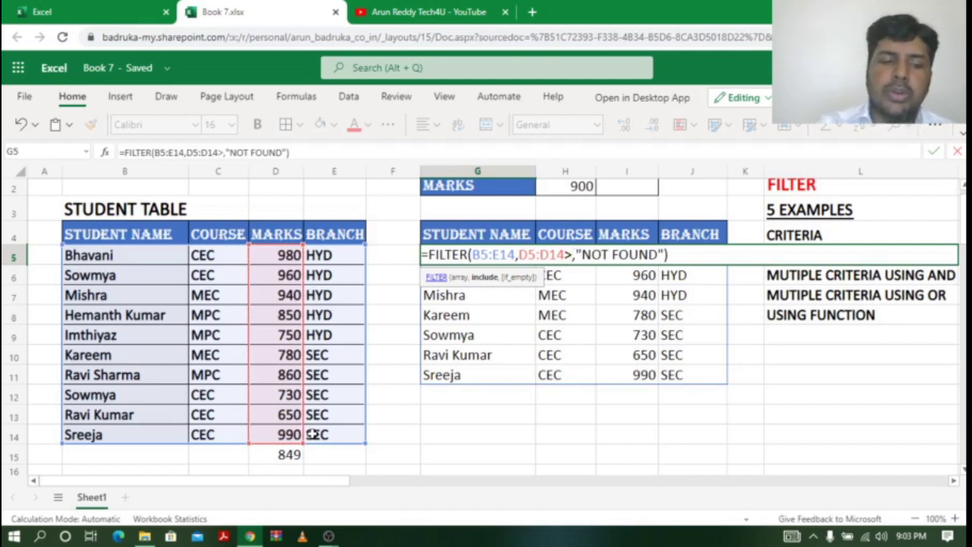
{"action": "type", "text": "AVERAGE"}
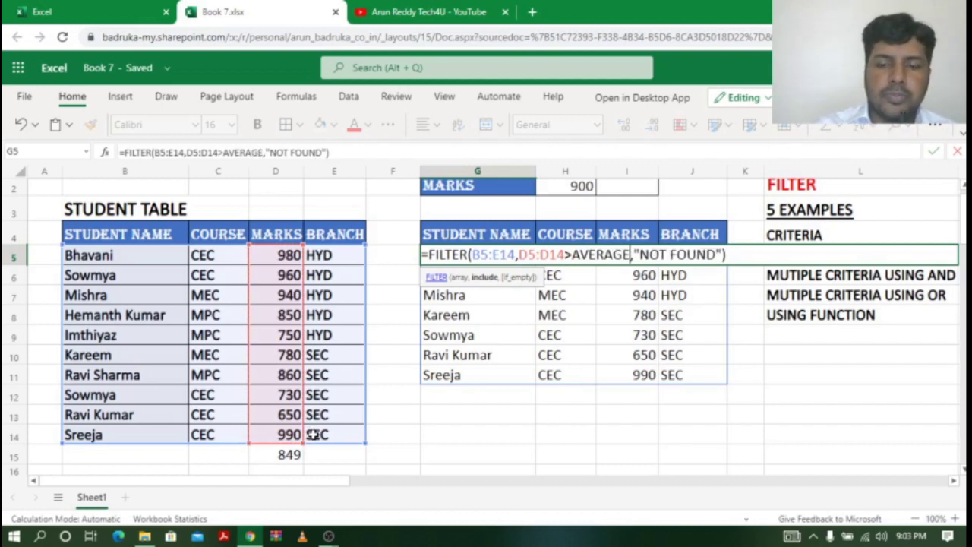
{"action": "type", "text": "("}
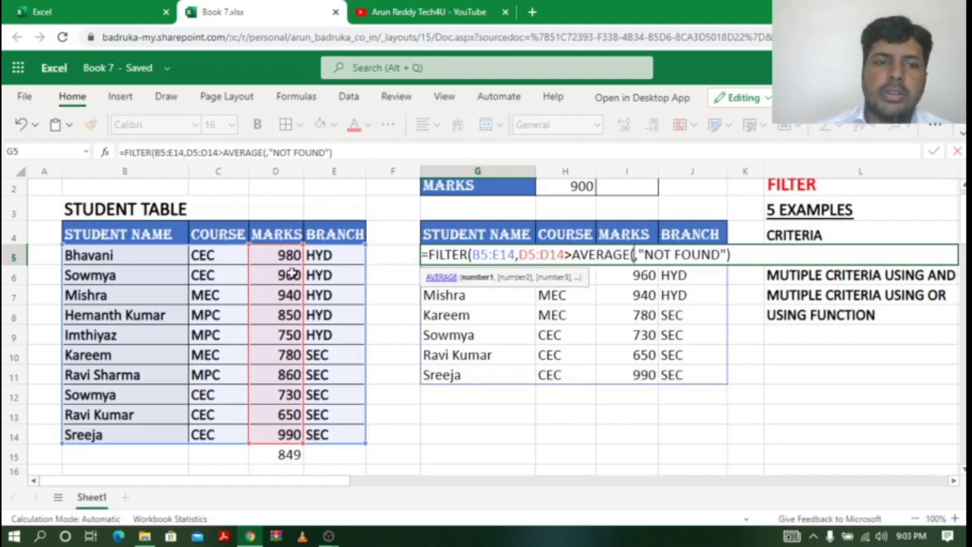
{"action": "left_click_drag", "start_coordinate": [293, 257], "coordinate": [293, 434]}
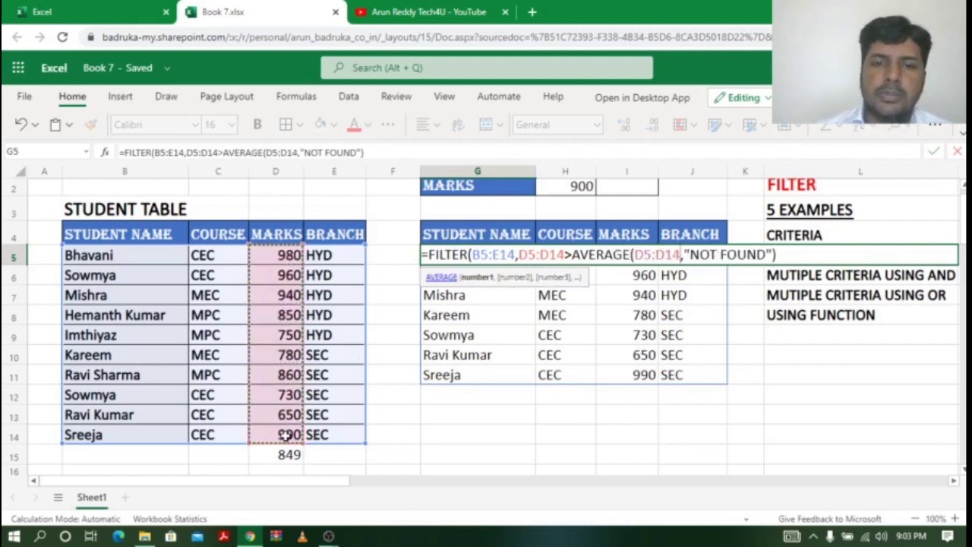
{"action": "type", "text": ")"}
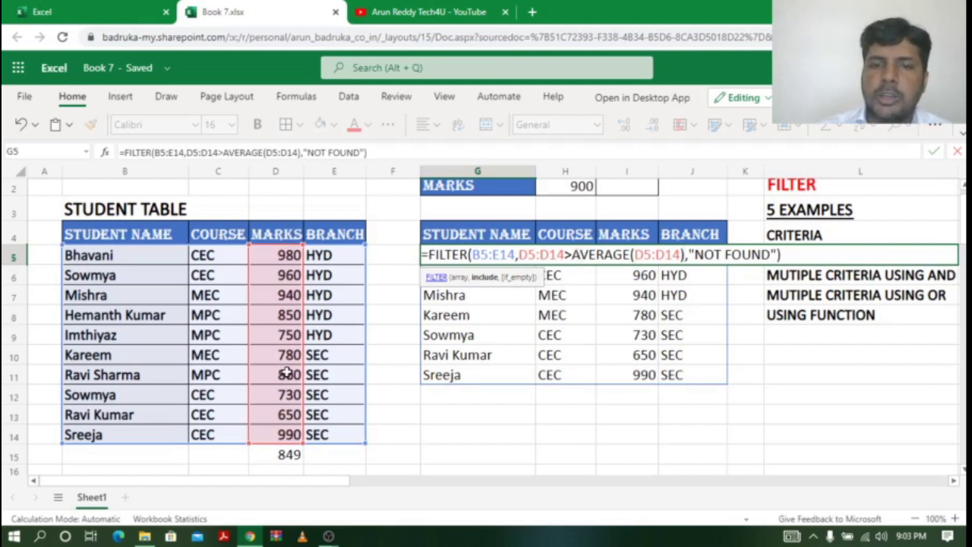
{"action": "key", "text": "Return"}
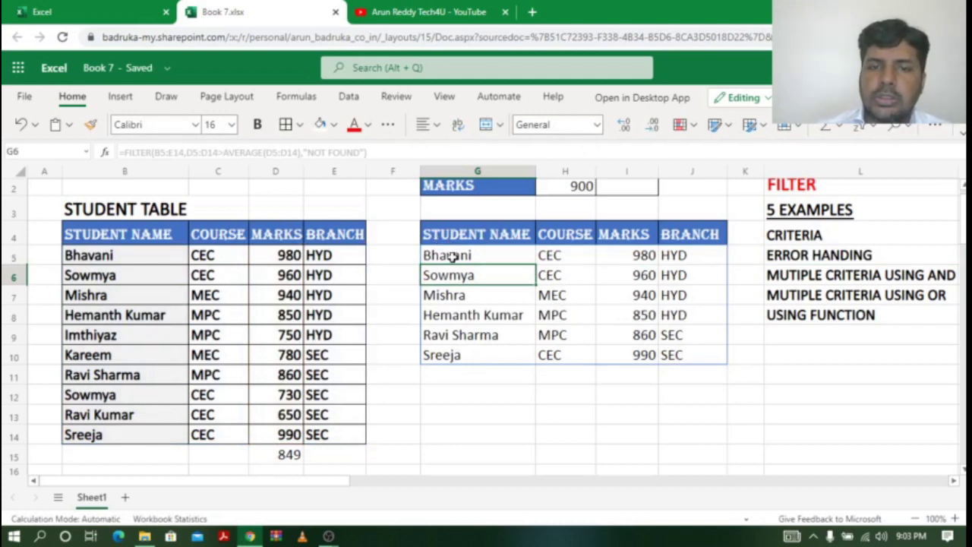
Check the marks in the filtered output against the average and review the FILTER formula in G5.
{"action": "left_click", "coordinate": [647, 316]}
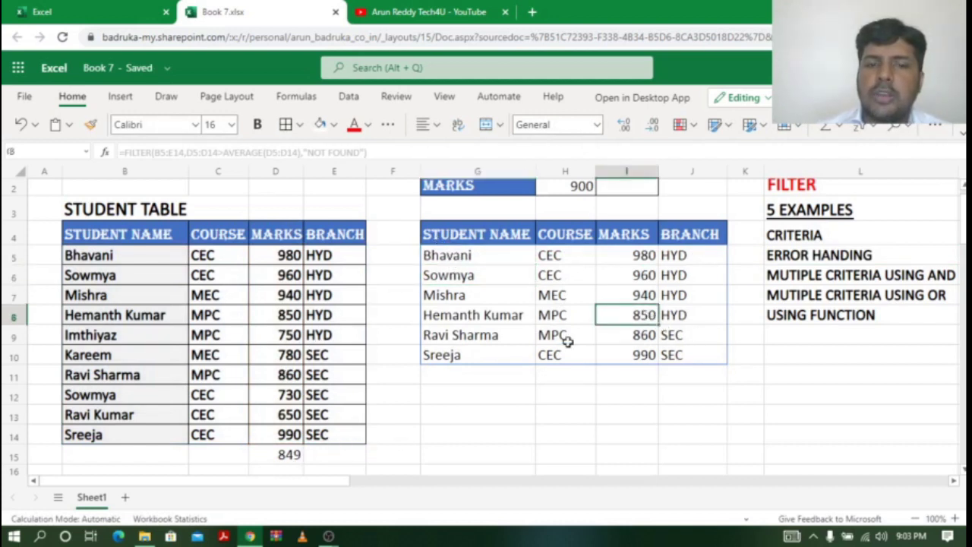
{"action": "left_click", "coordinate": [647, 295]}
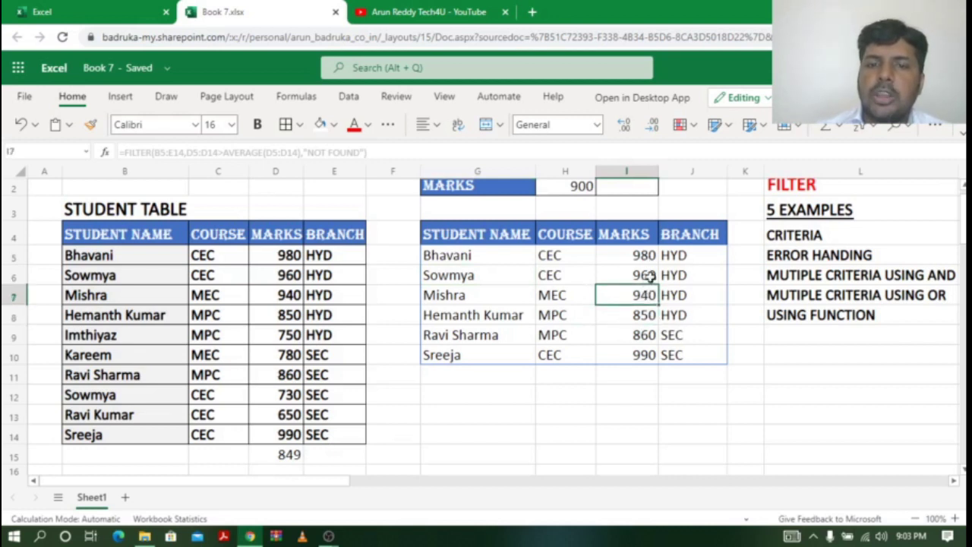
{"action": "left_click", "coordinate": [647, 275]}
{"action": "left_click", "coordinate": [648, 257]}
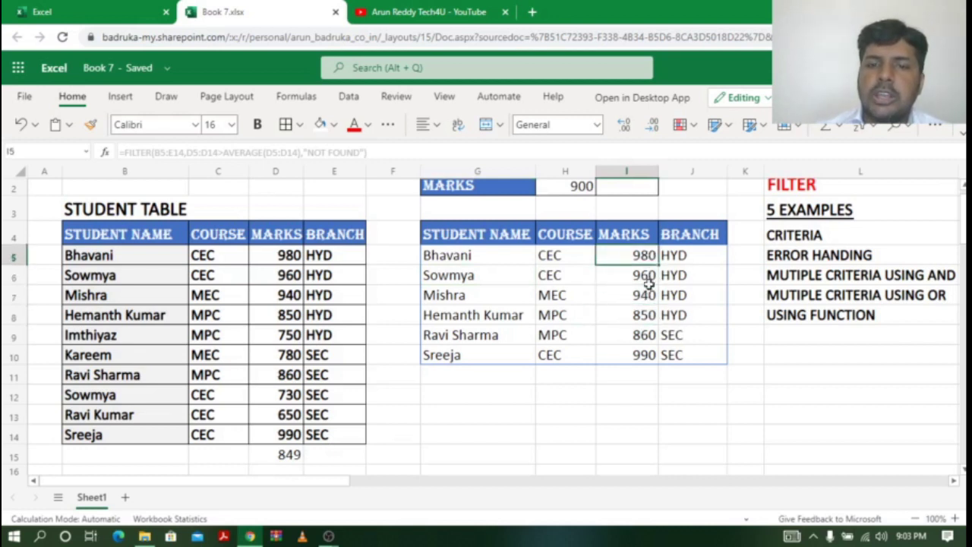
{"action": "left_click", "coordinate": [644, 355]}
{"action": "left_click_drag", "start_coordinate": [647, 259], "coordinate": [644, 348]}
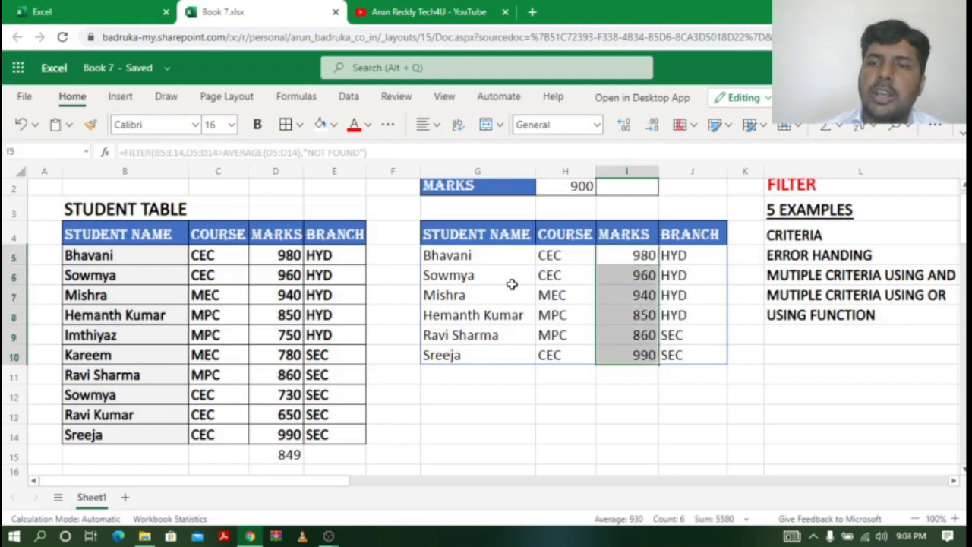
{"action": "left_click", "coordinate": [499, 256]}
{"action": "double_click", "coordinate": [499, 256]}
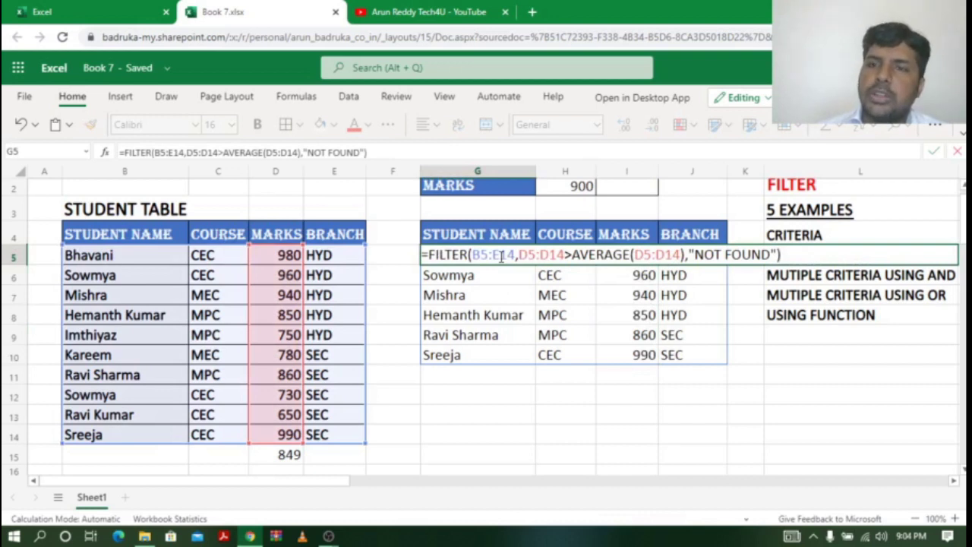
{"action": "key", "text": "Escape"}
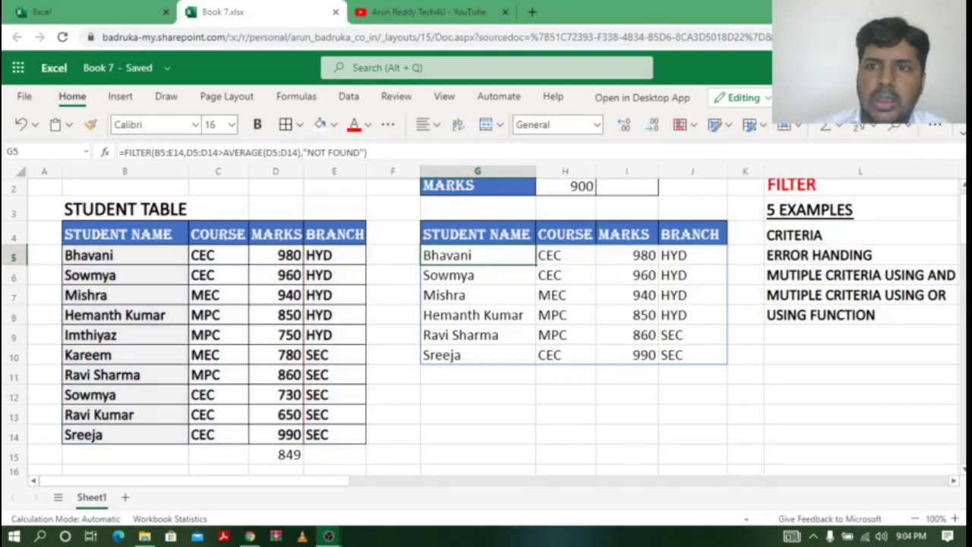